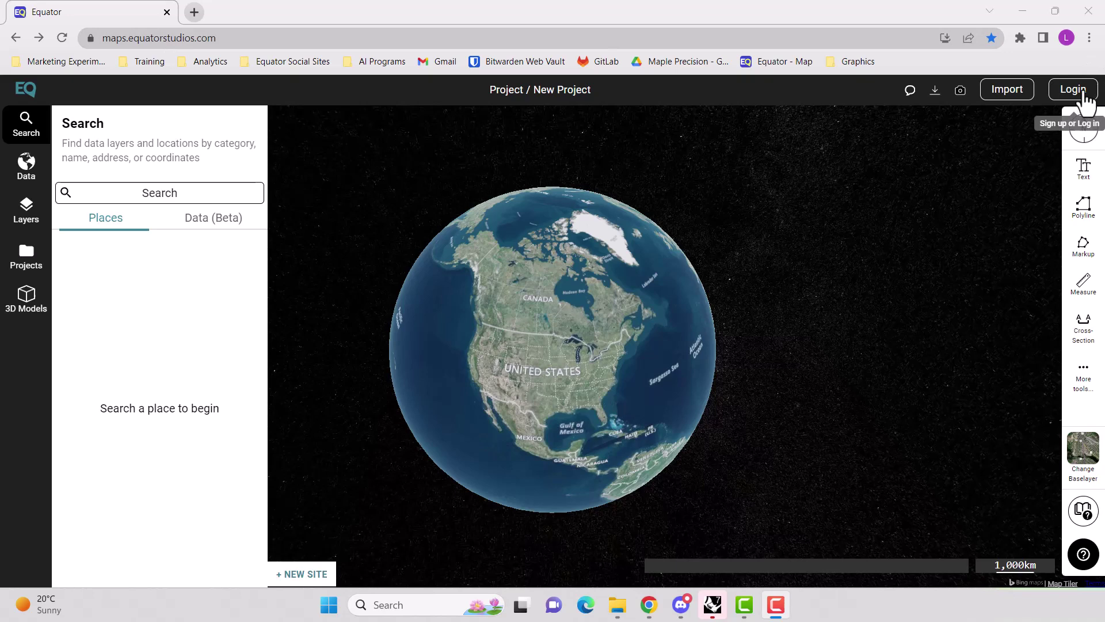
# - Sign in with Google and fly the map to McFarland Rd, Tennessee via search
pyautogui.click(1082, 92)
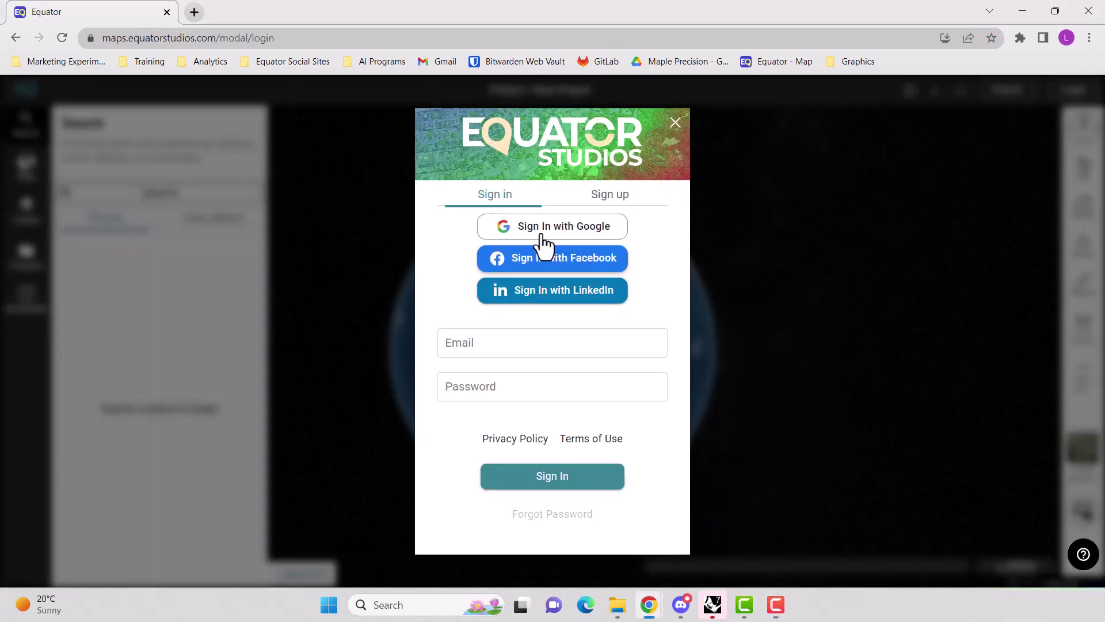
pyautogui.click(542, 233)
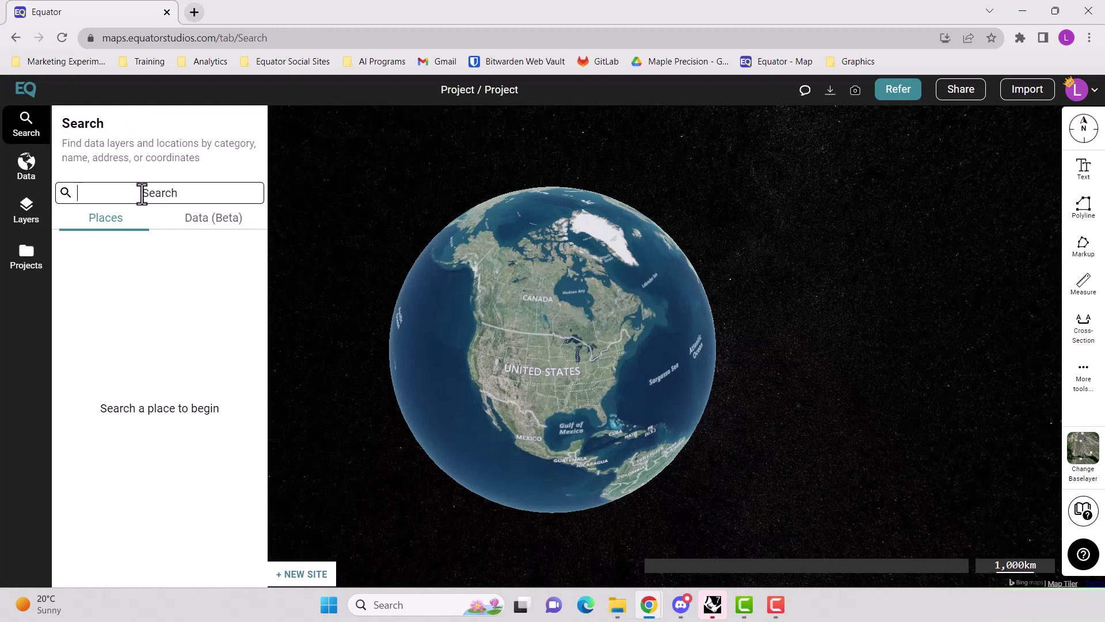
pyautogui.click(142, 194)
pyautogui.write('mcfarland r')
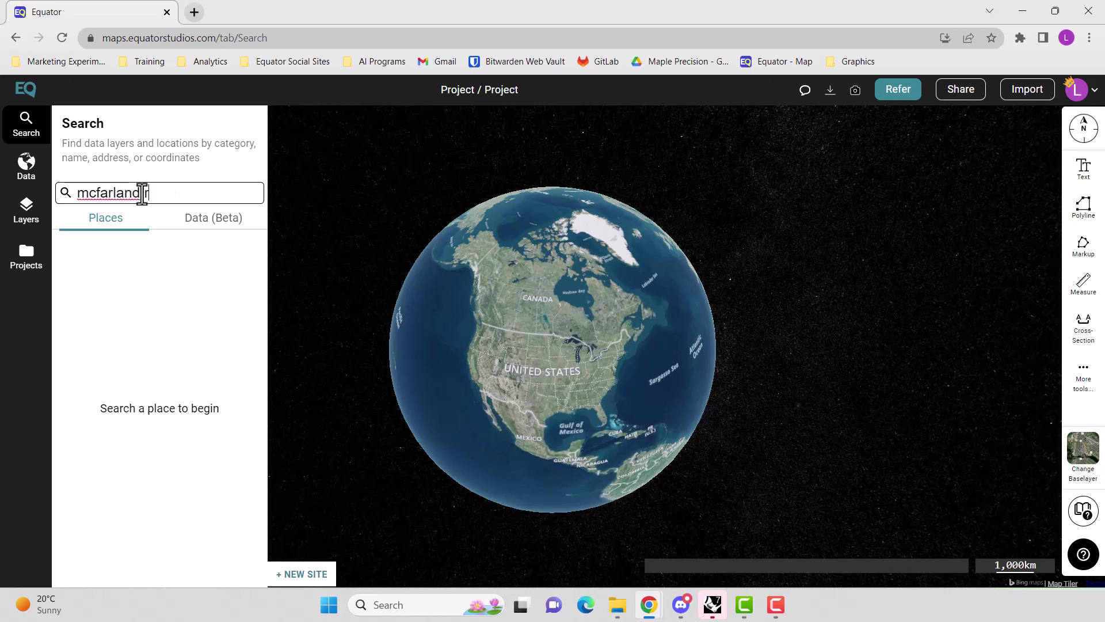
pyautogui.write(', tenn')
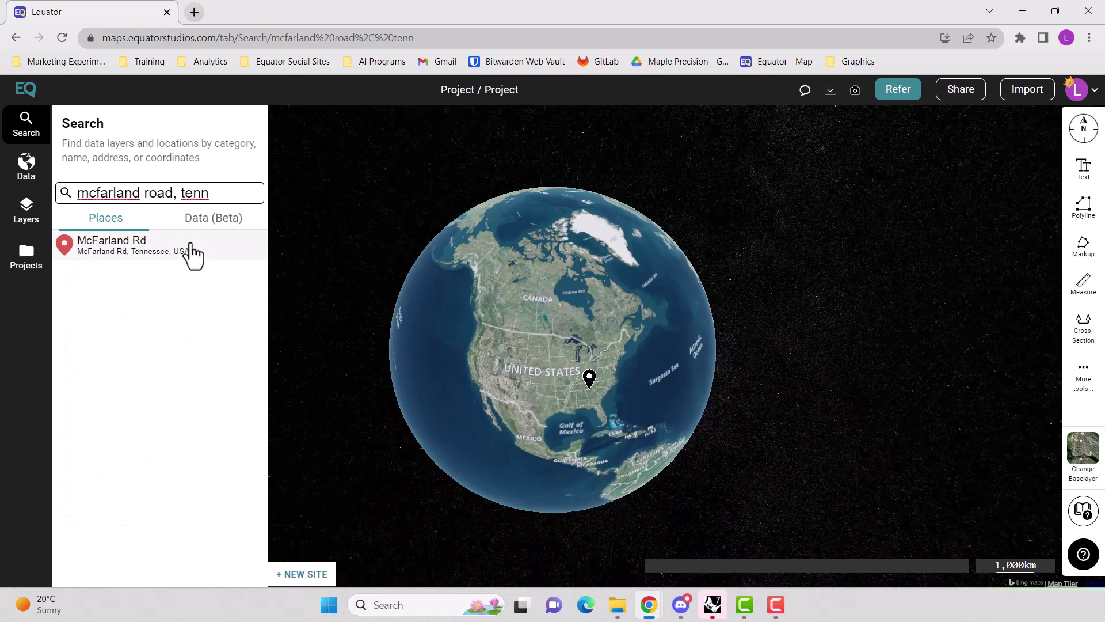
pyautogui.click(174, 253)
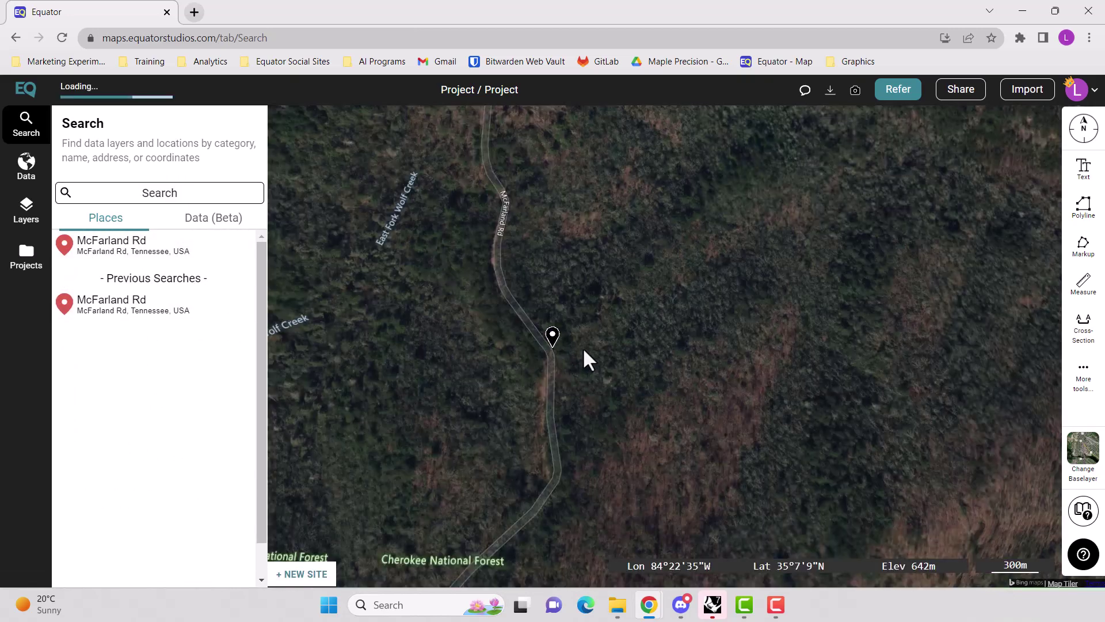
# - Zoom in on McFarland Rd and switch on Elevation Products from the Data menu
pyautogui.scroll(2, 562, 345)
pyautogui.scroll(2, 527, 360)
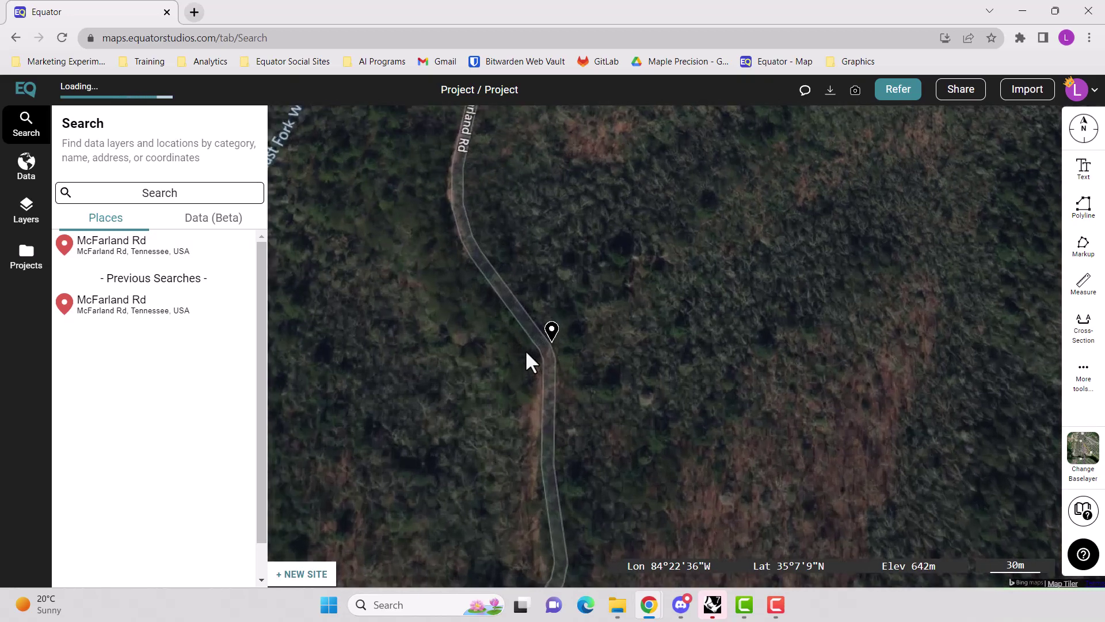
pyautogui.click(26, 166)
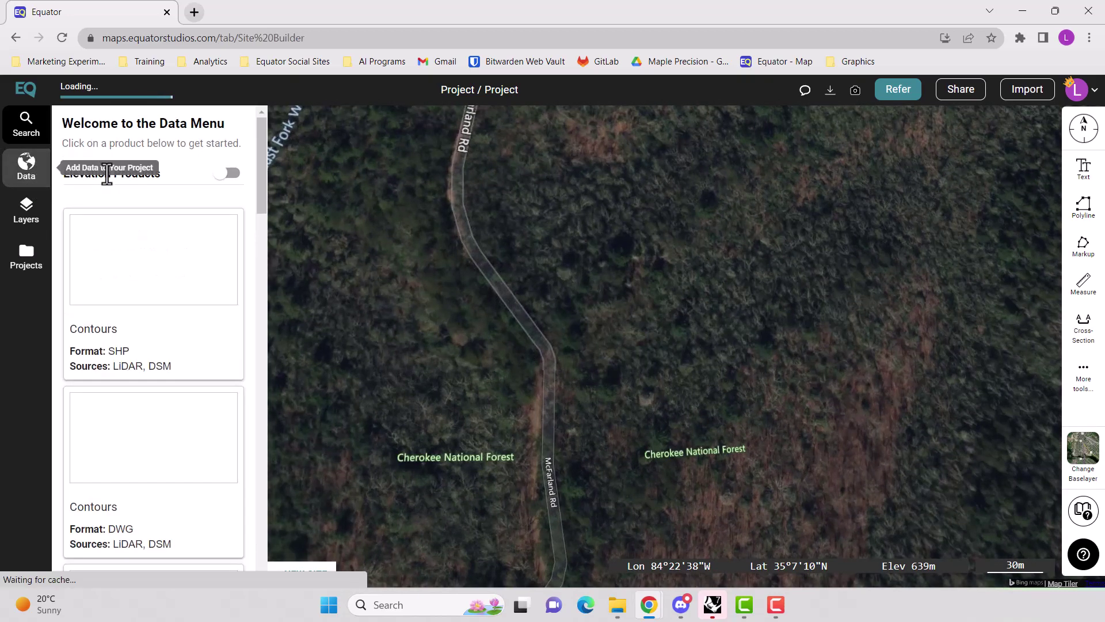
pyautogui.click(229, 173)
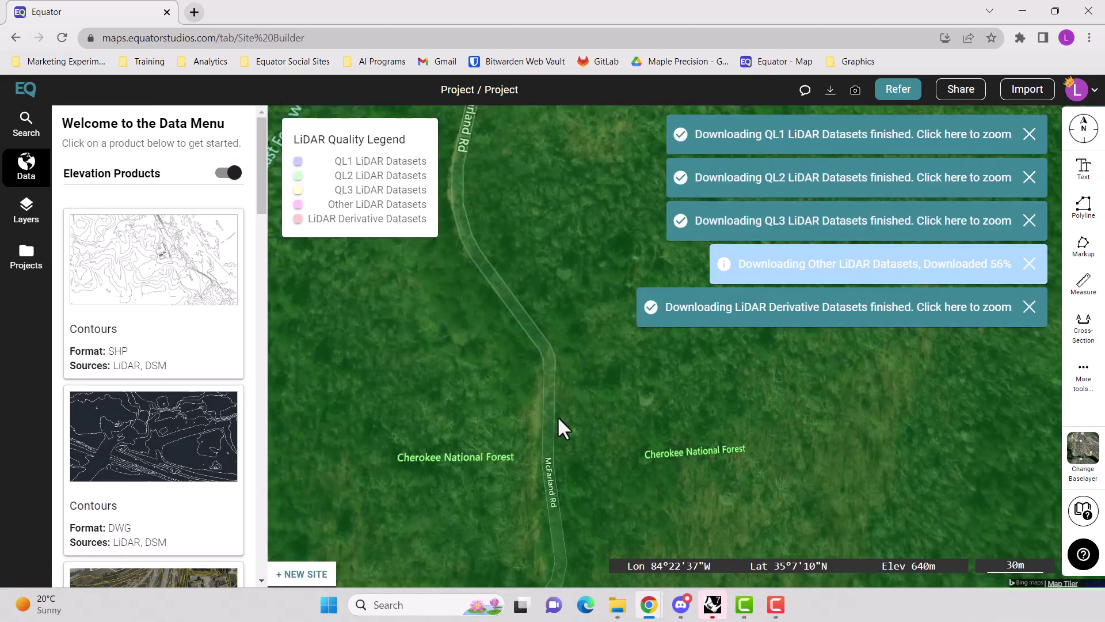
pyautogui.scroll(1, 541, 439)
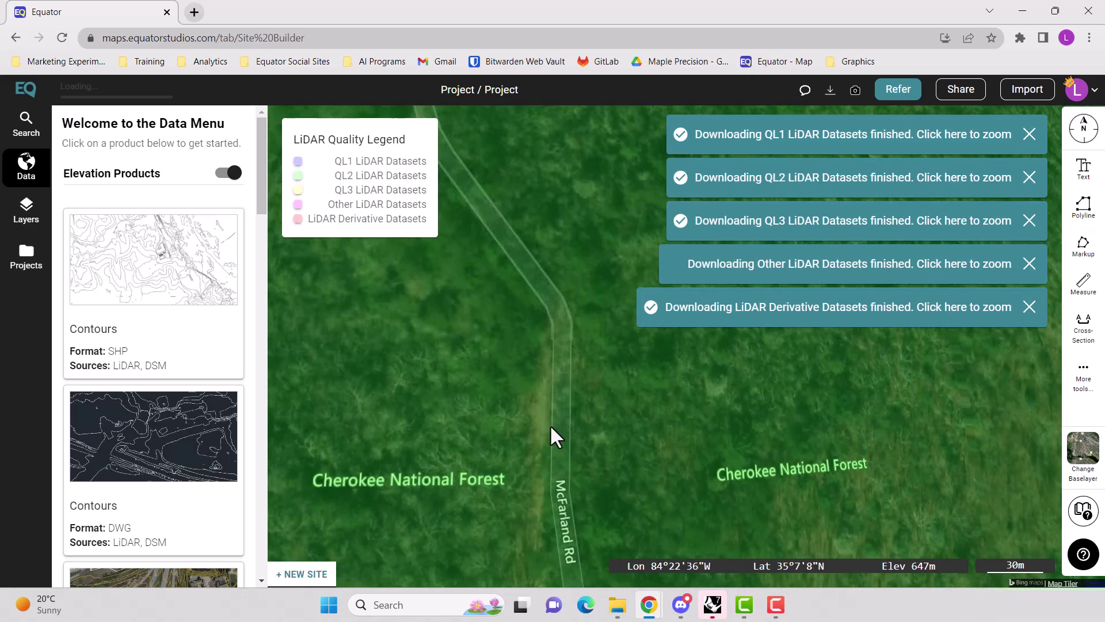
pyautogui.scroll(3, 570, 410)
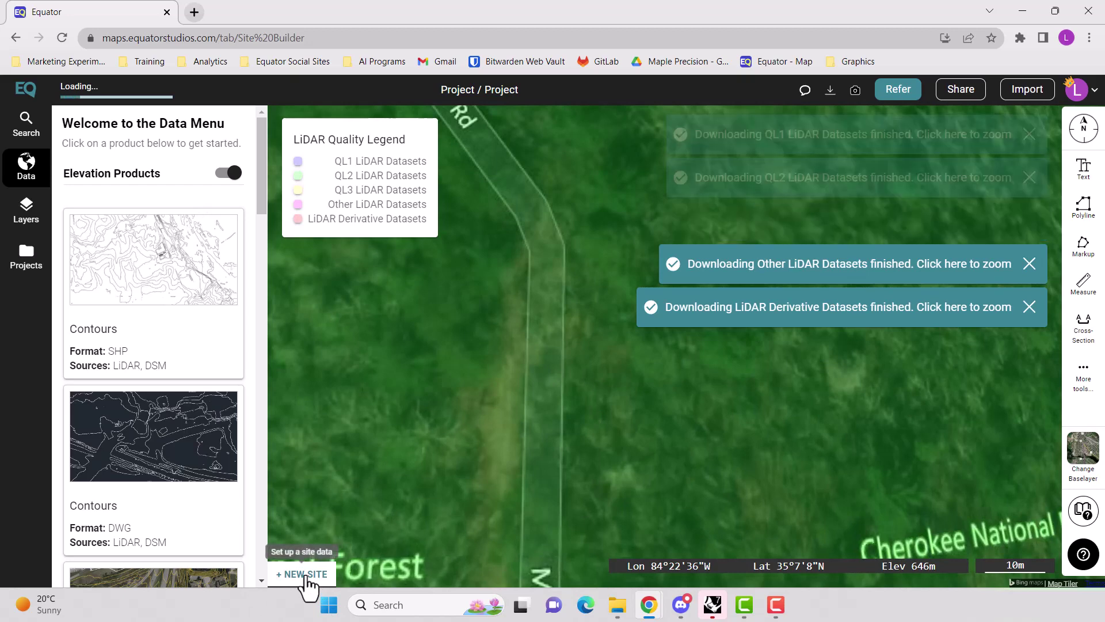
# - Start a new site and position the map so McFarland Rd sits inside the site frame
pyautogui.click(306, 576)
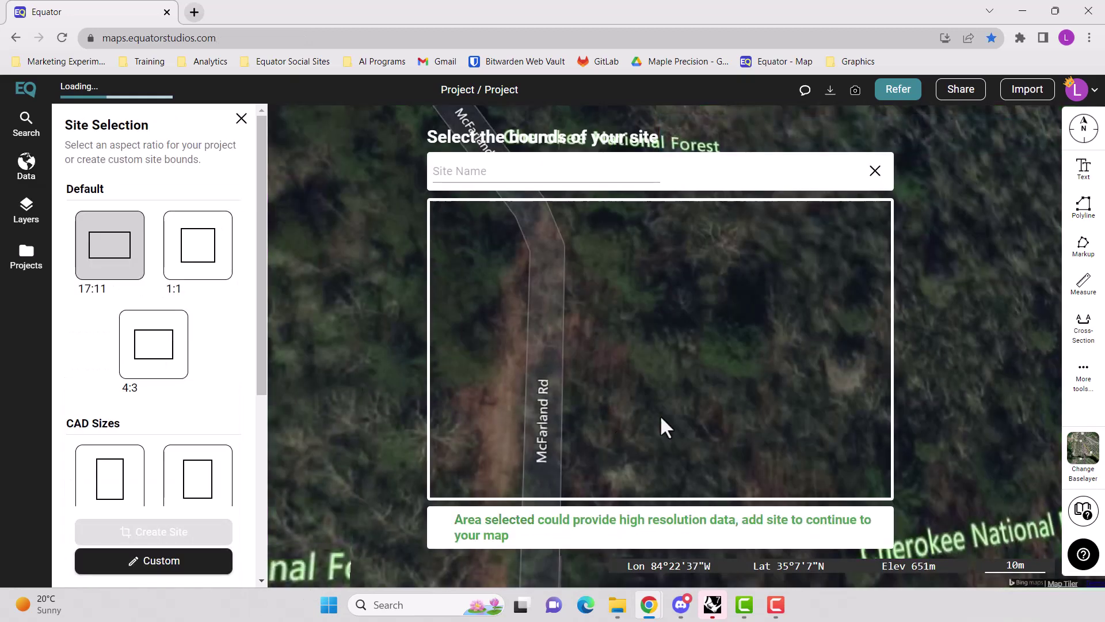
pyautogui.moveTo(582, 378); pyautogui.dragTo(685, 356)
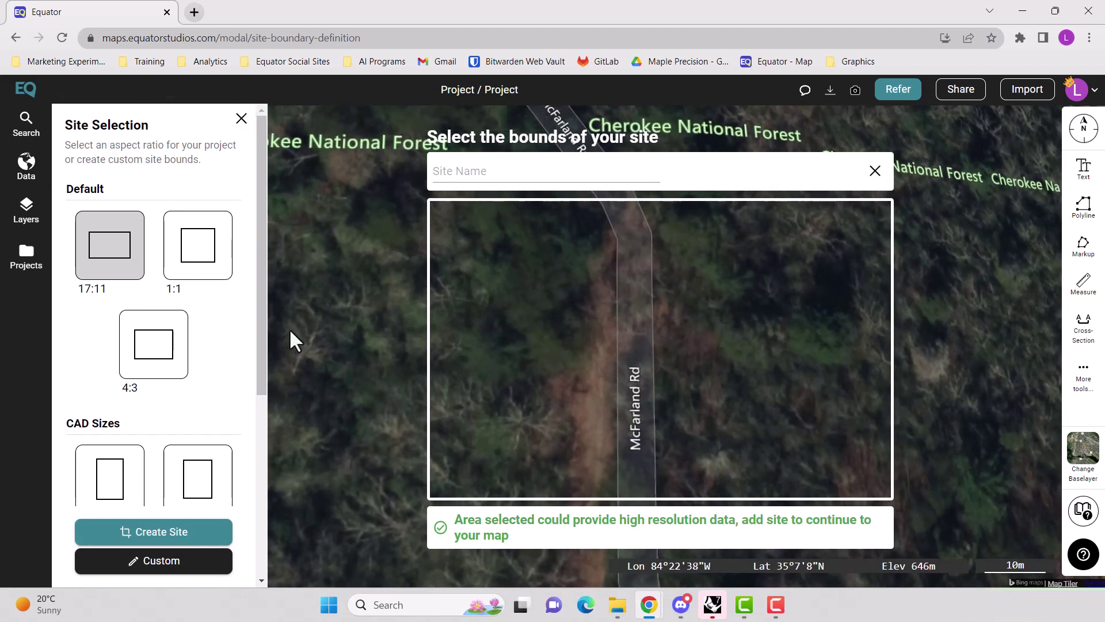
pyautogui.moveTo(265, 331); pyautogui.dragTo(254, 530)
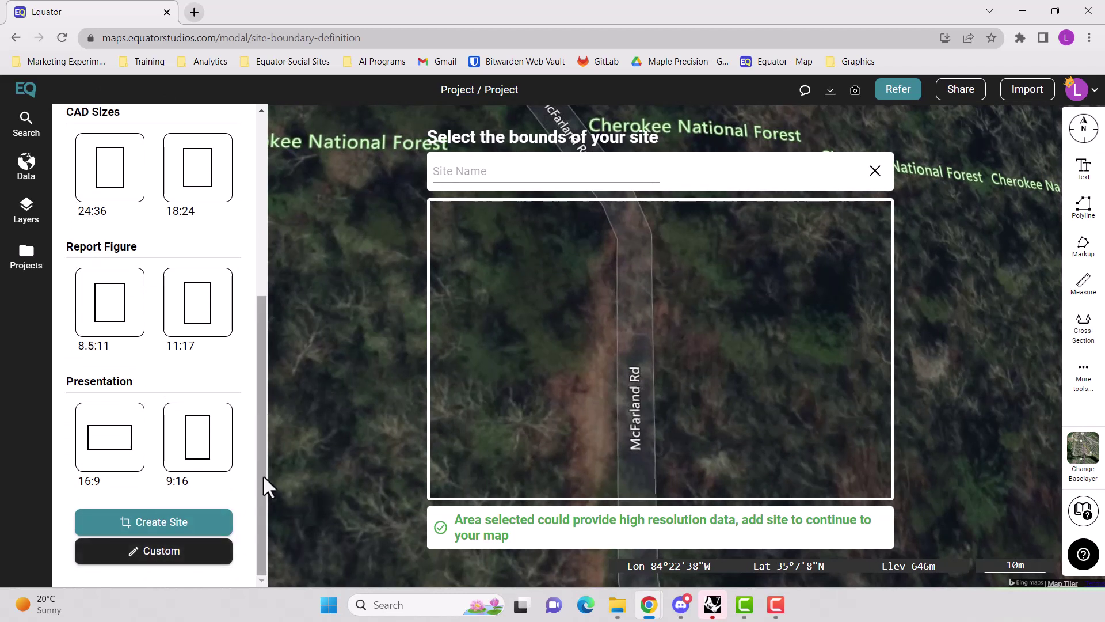
pyautogui.scroll(3, 262, 275)
pyautogui.moveTo(262, 275); pyautogui.dragTo(263, 190)
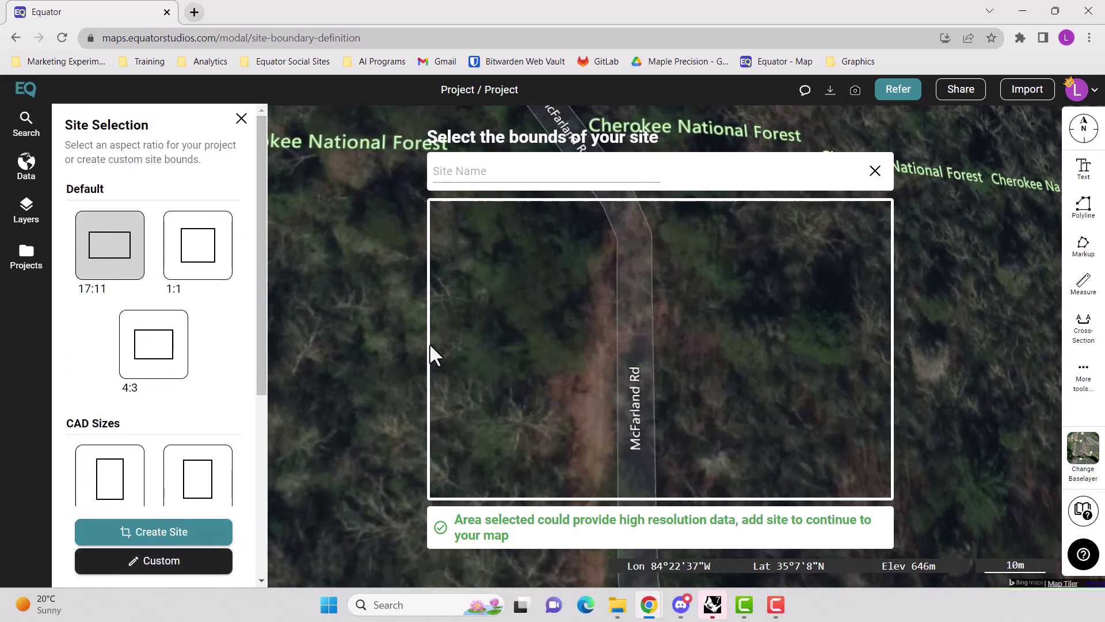
pyautogui.scroll(-2, 637, 370)
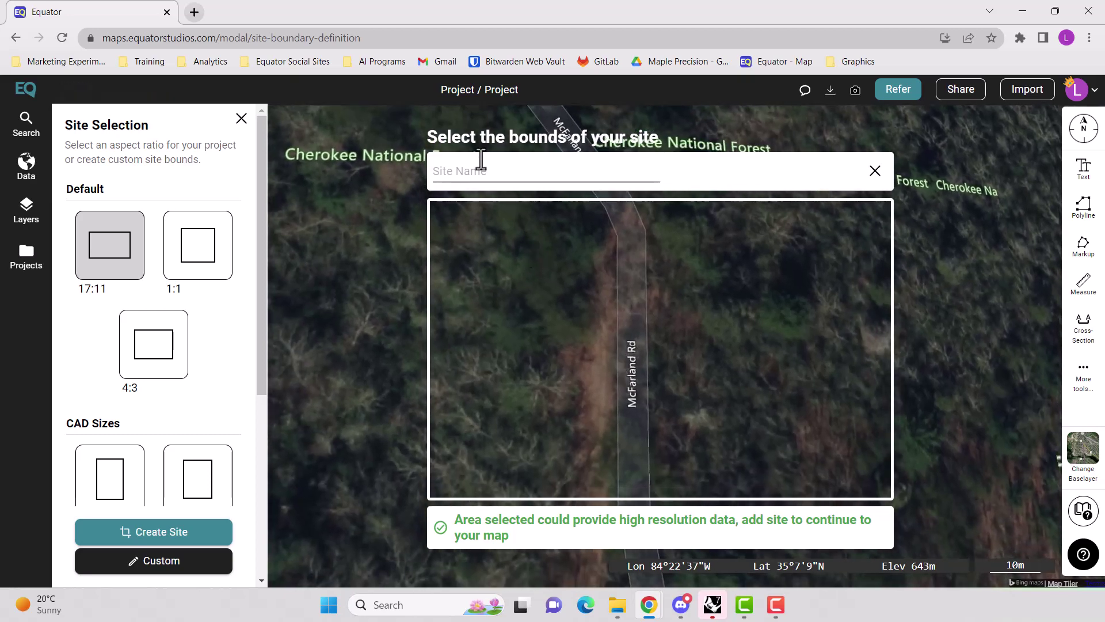
# - Name the site 'McFarland Road' and create it
pyautogui.click(474, 171)
pyautogui.write('McFarland Roa')
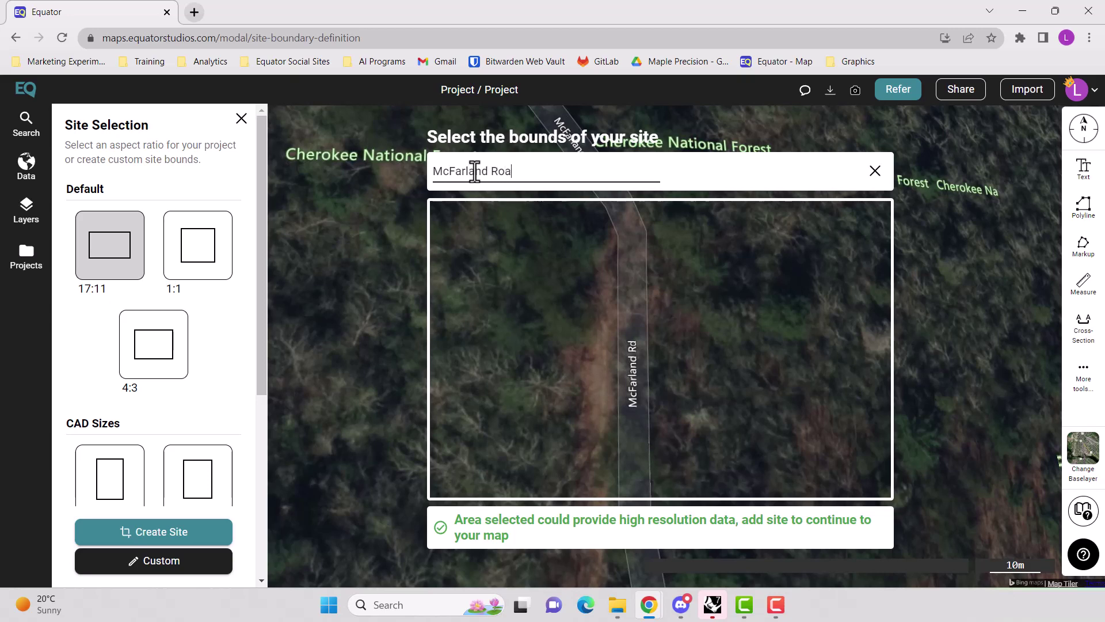
pyautogui.write('d')
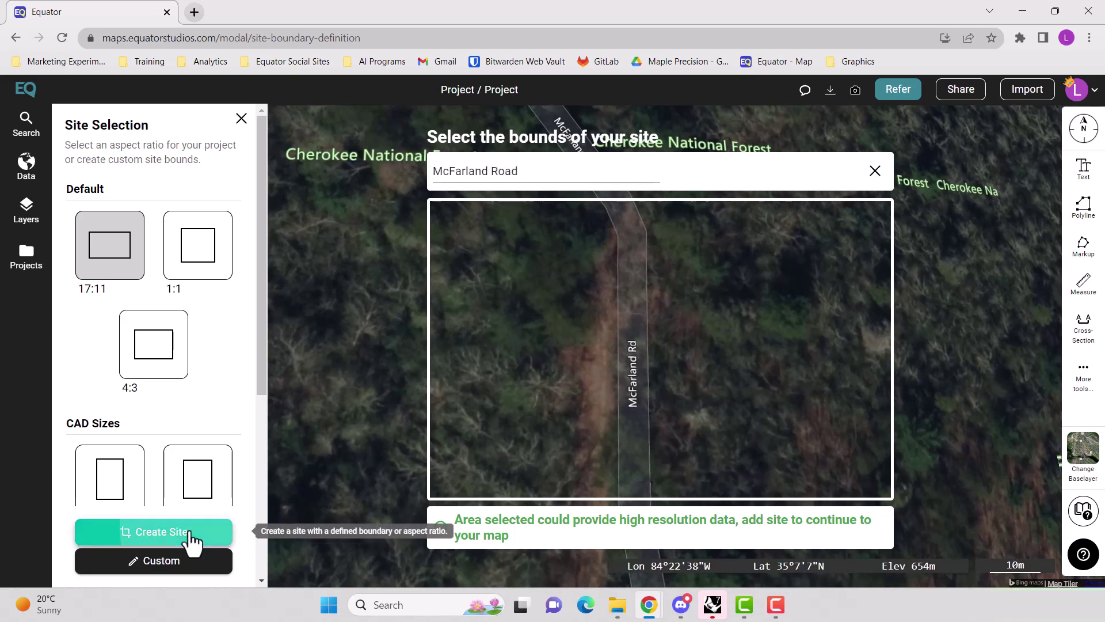
pyautogui.click(191, 537)
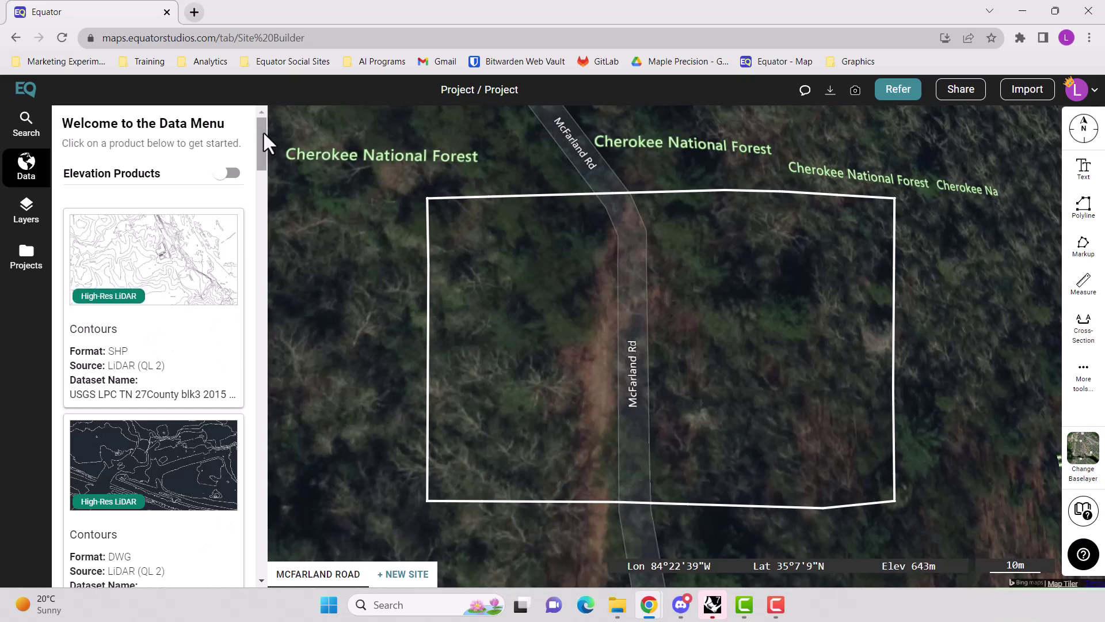
# - Choose DWG contours for the McFarland Road site with a contour resolution of 1
pyautogui.moveTo(263, 134); pyautogui.dragTo(265, 149)
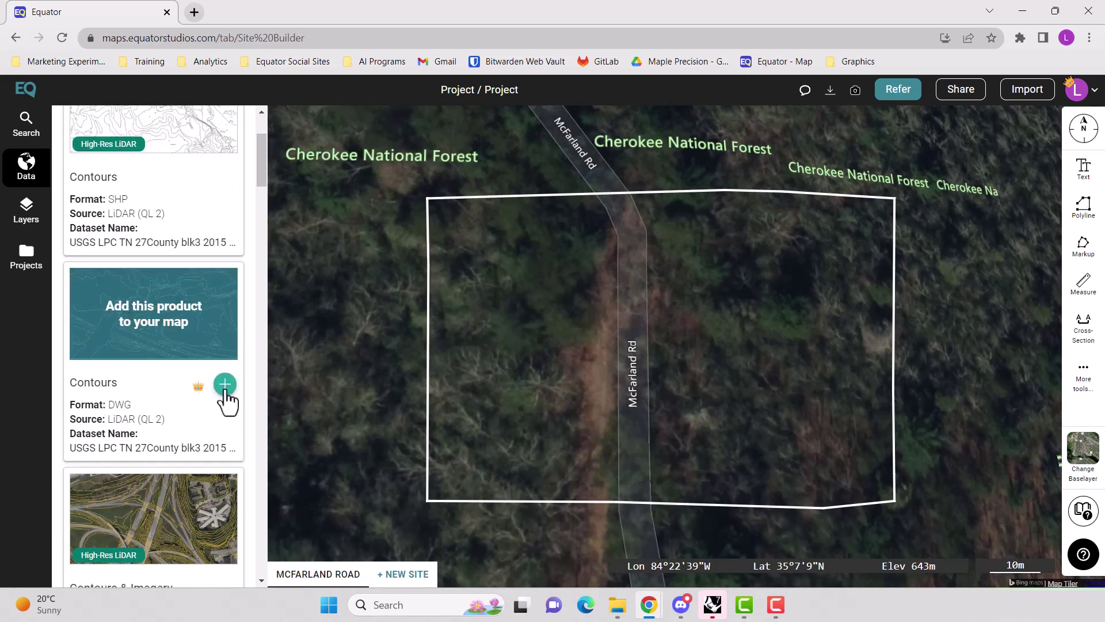
pyautogui.click(225, 384)
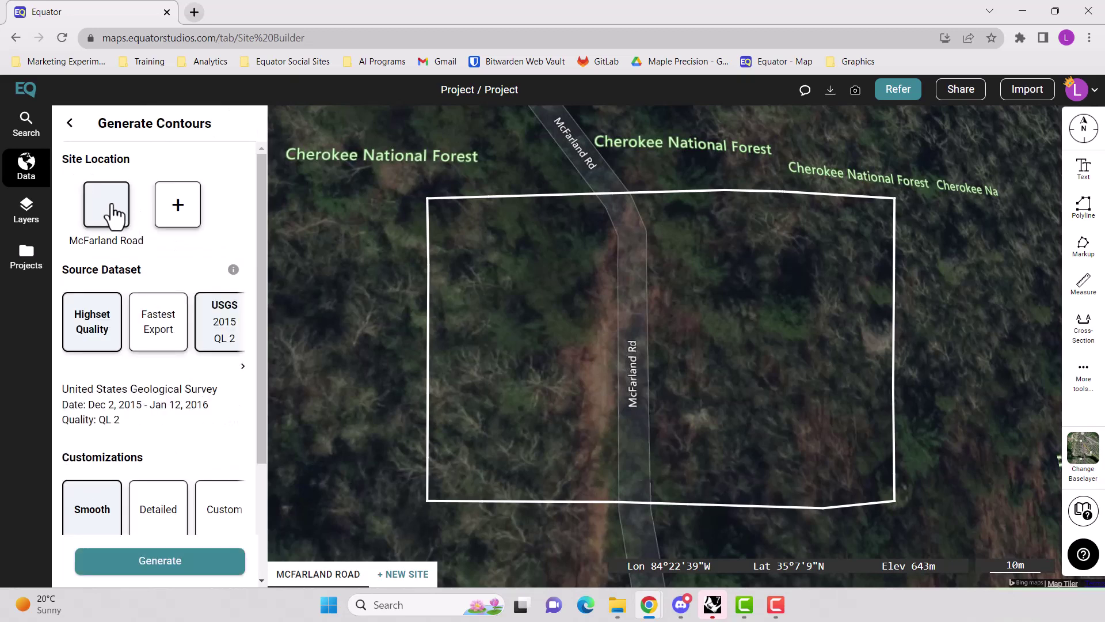
pyautogui.click(114, 215)
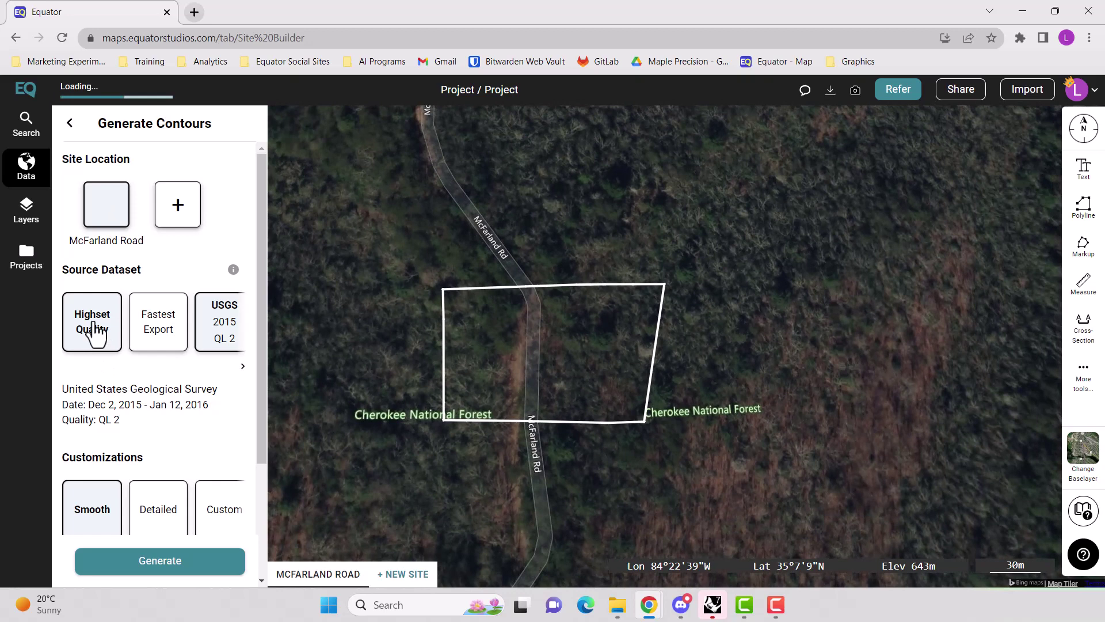
pyautogui.scroll(-3, 123, 429)
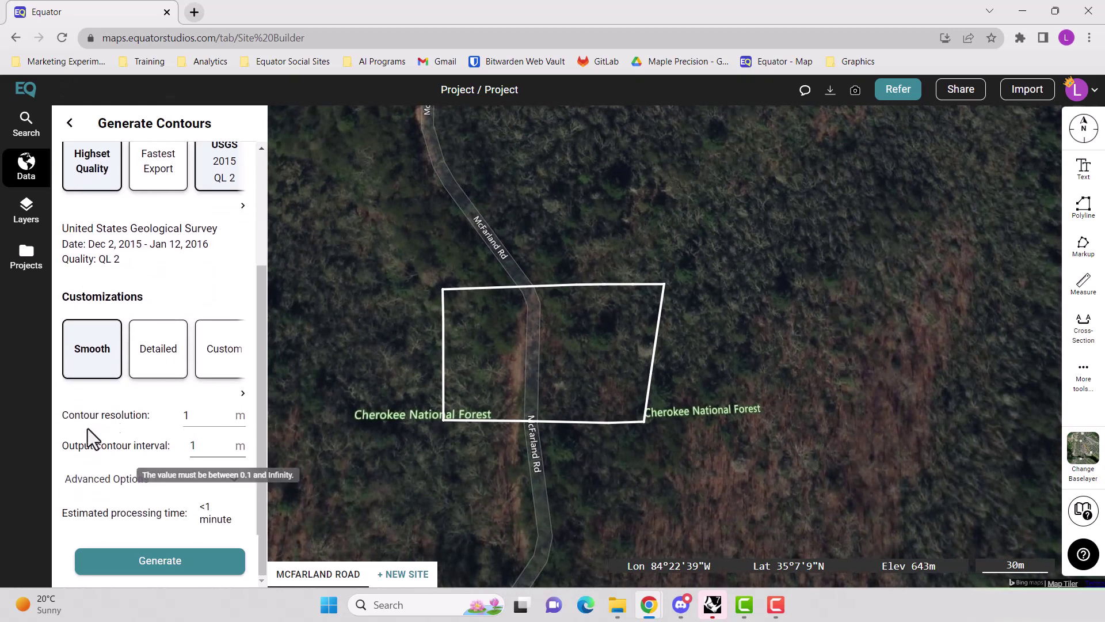
pyautogui.click(187, 415)
pyautogui.press('BackSpace')
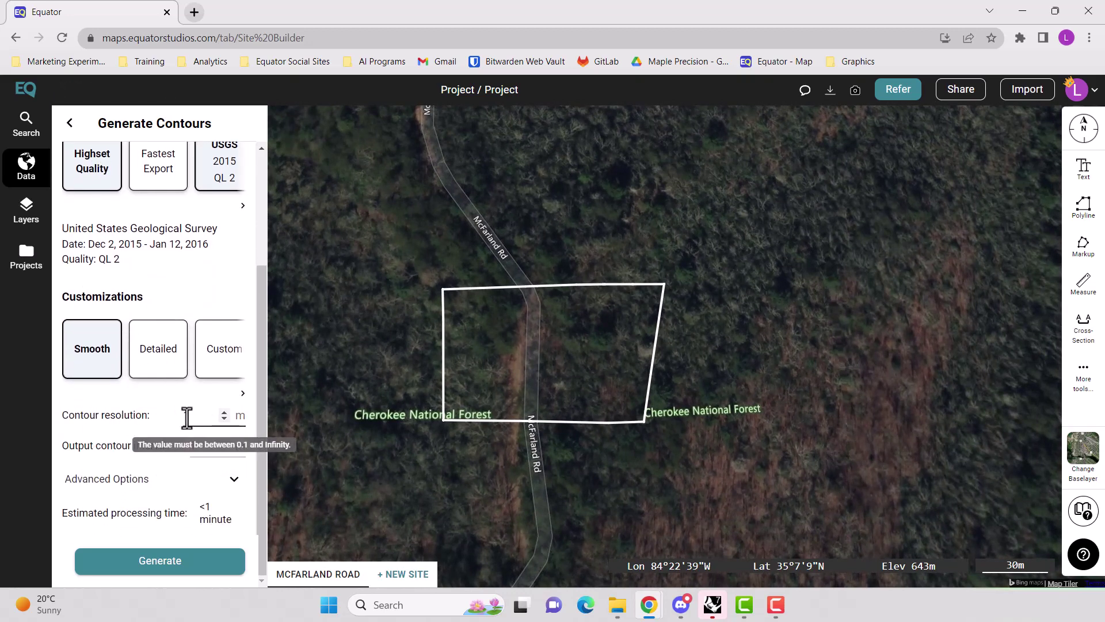
pyautogui.write('1')
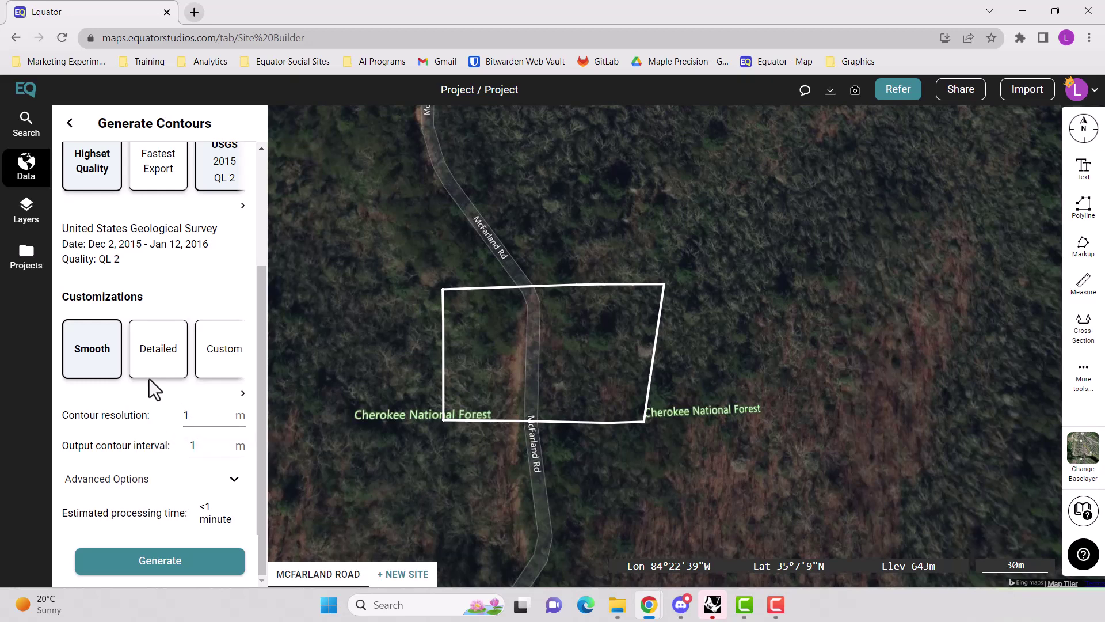
# - Settle on the Smooth 1 m preset and generate the contours
pyautogui.click(158, 360)
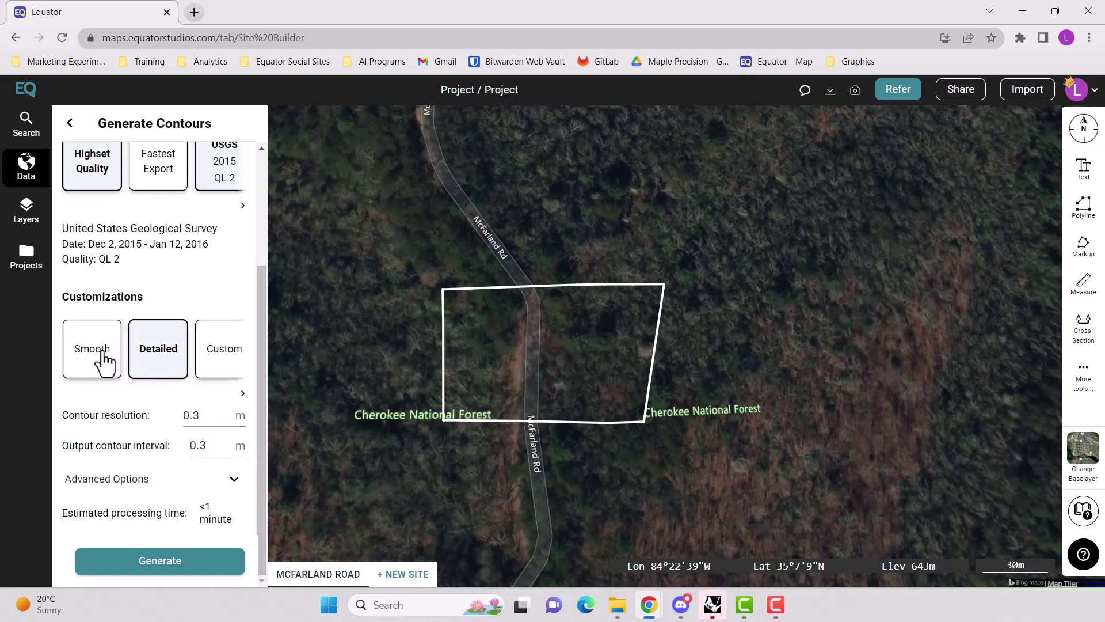
pyautogui.click(105, 360)
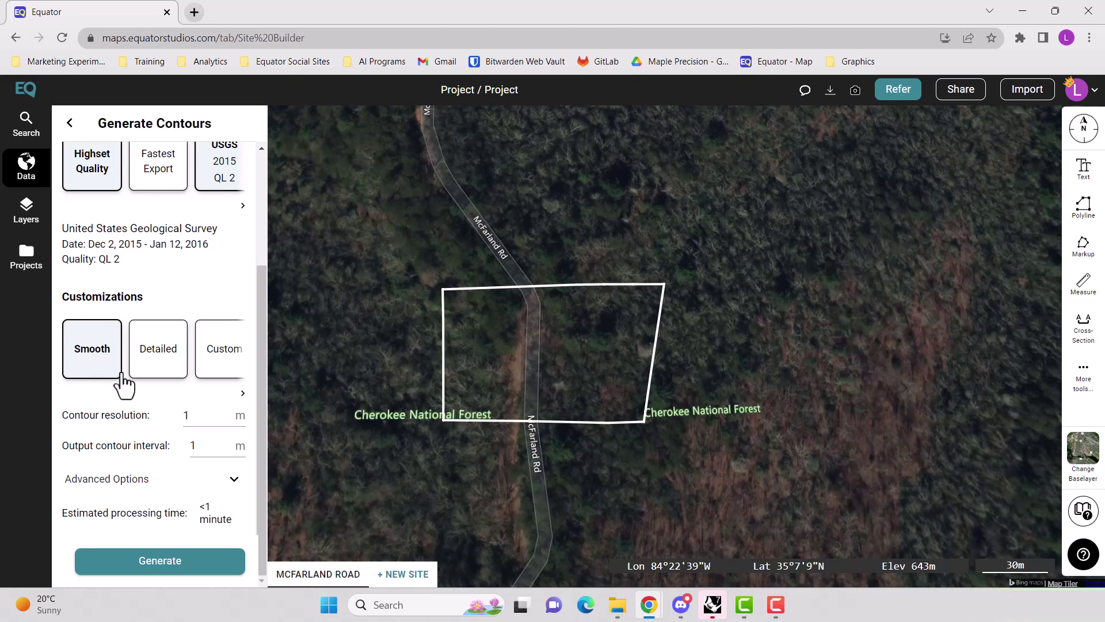
pyautogui.click(147, 564)
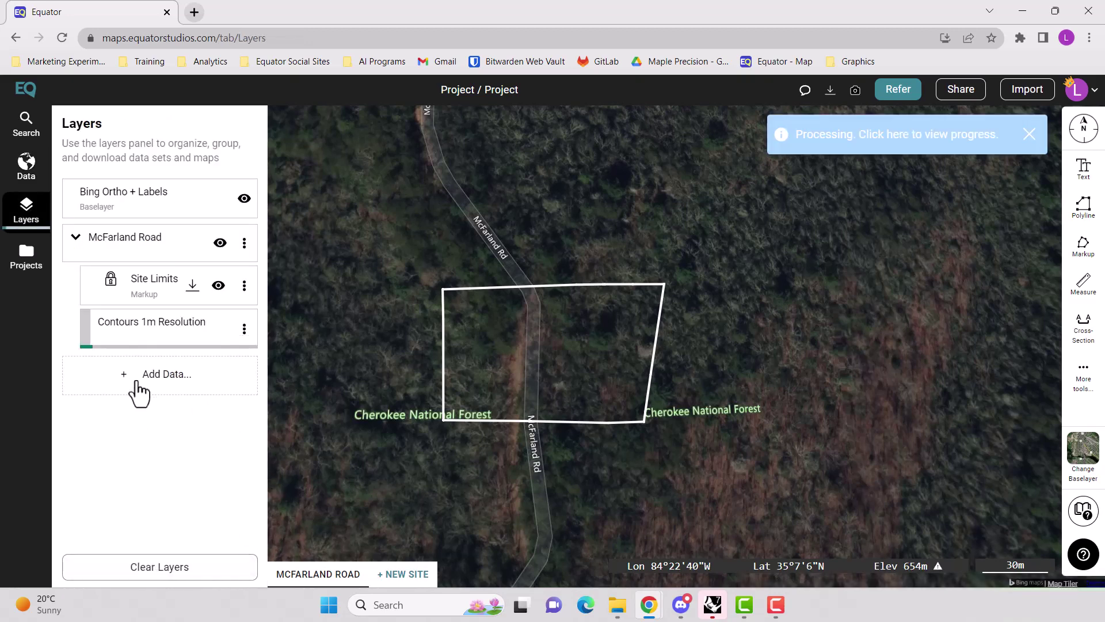
# - Download the contours as DWG in NAD83(2011) / Tennessee (ftUS) and open the Downloads folder
pyautogui.moveTo(113, 352)
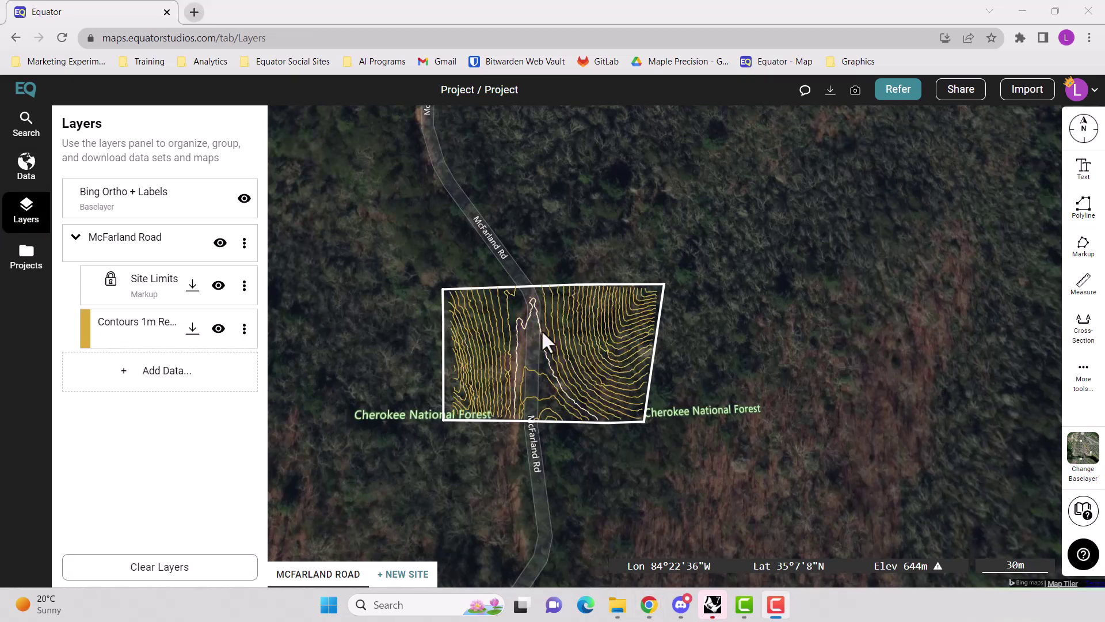
pyautogui.click(192, 331)
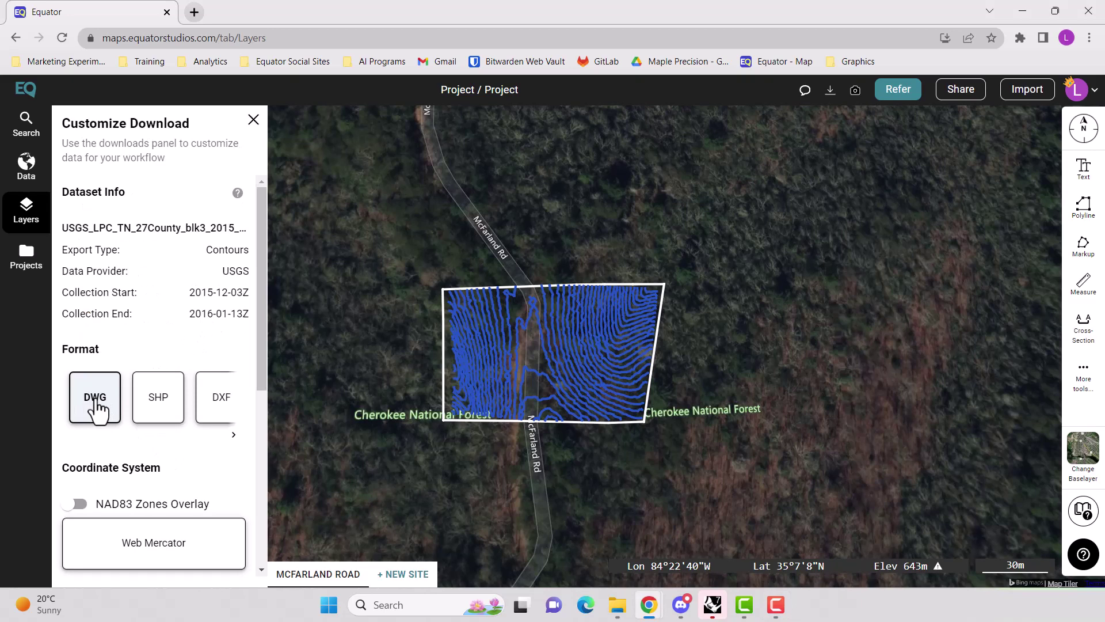
pyautogui.scroll(-5, 98, 397)
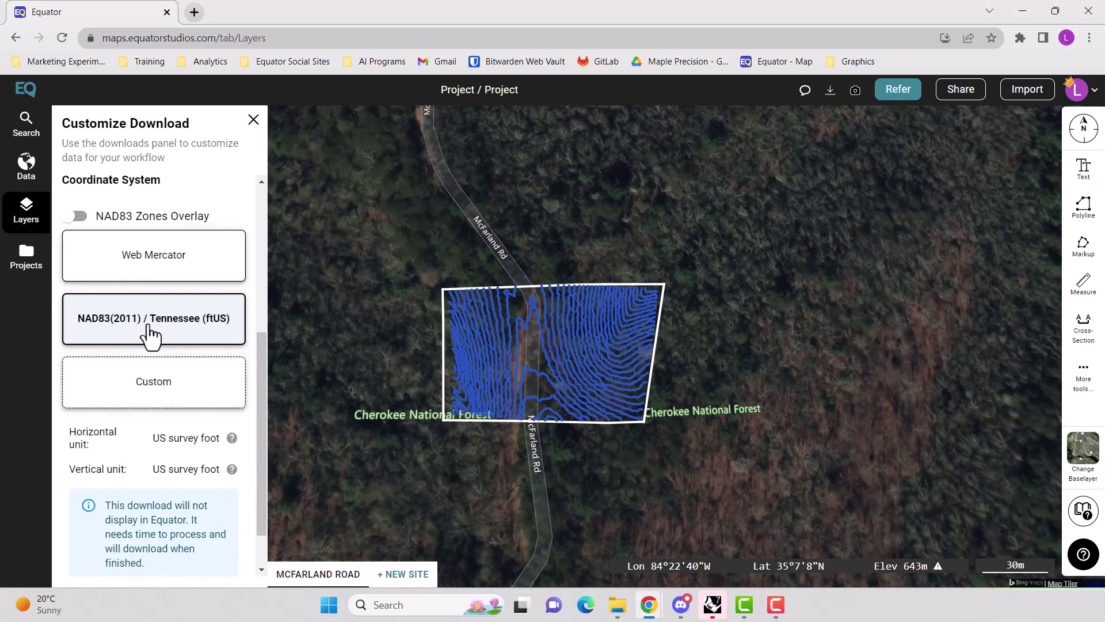
pyautogui.scroll(-1, 149, 327)
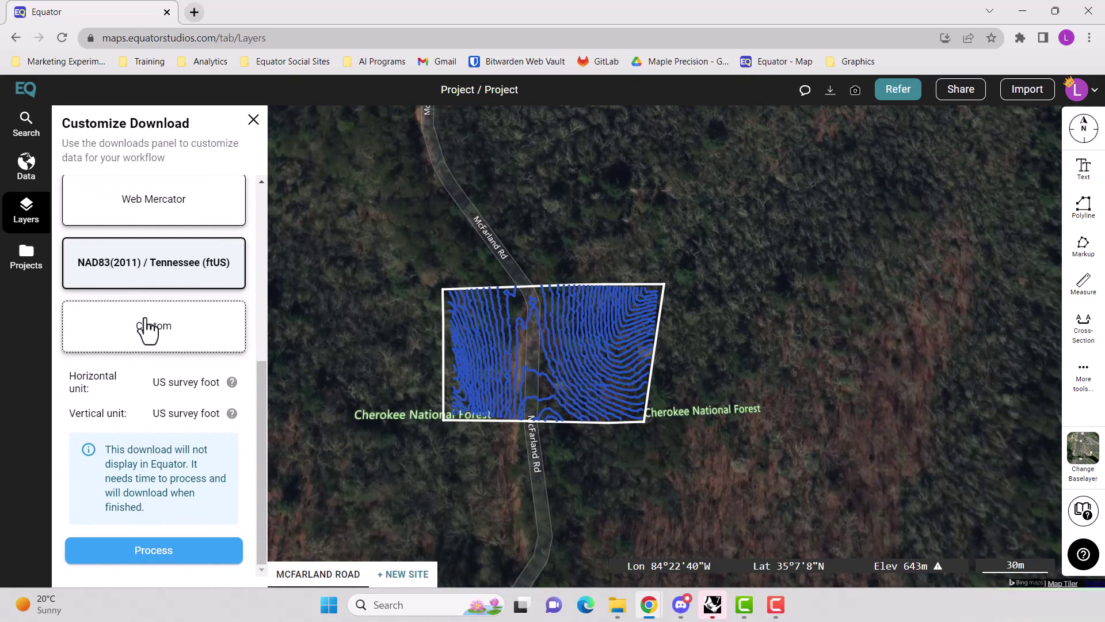
pyautogui.click(154, 558)
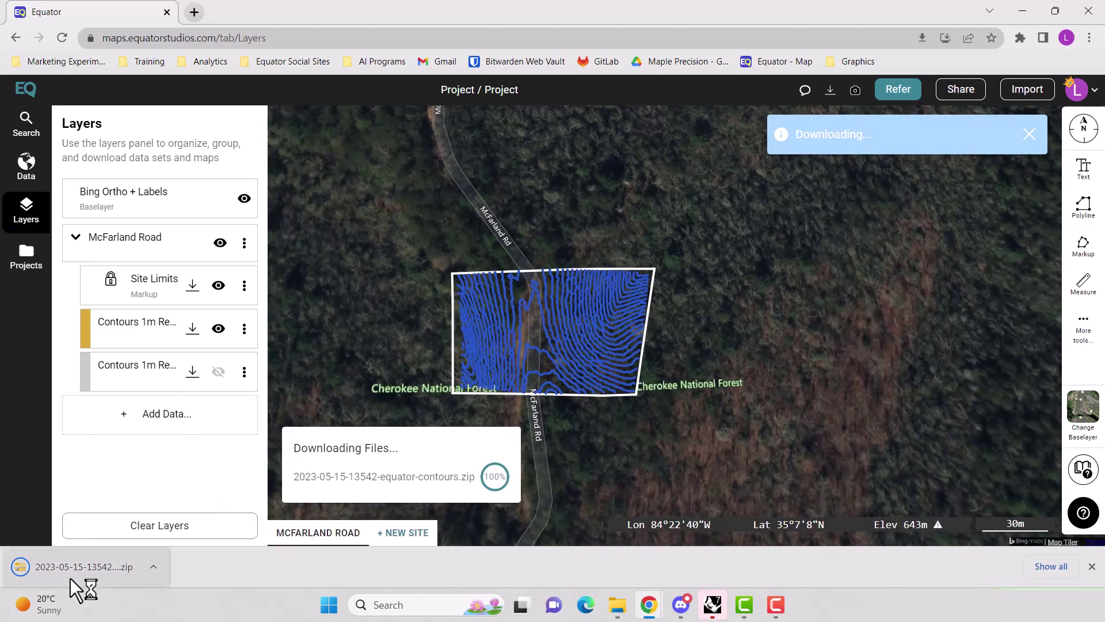
pyautogui.click(75, 576)
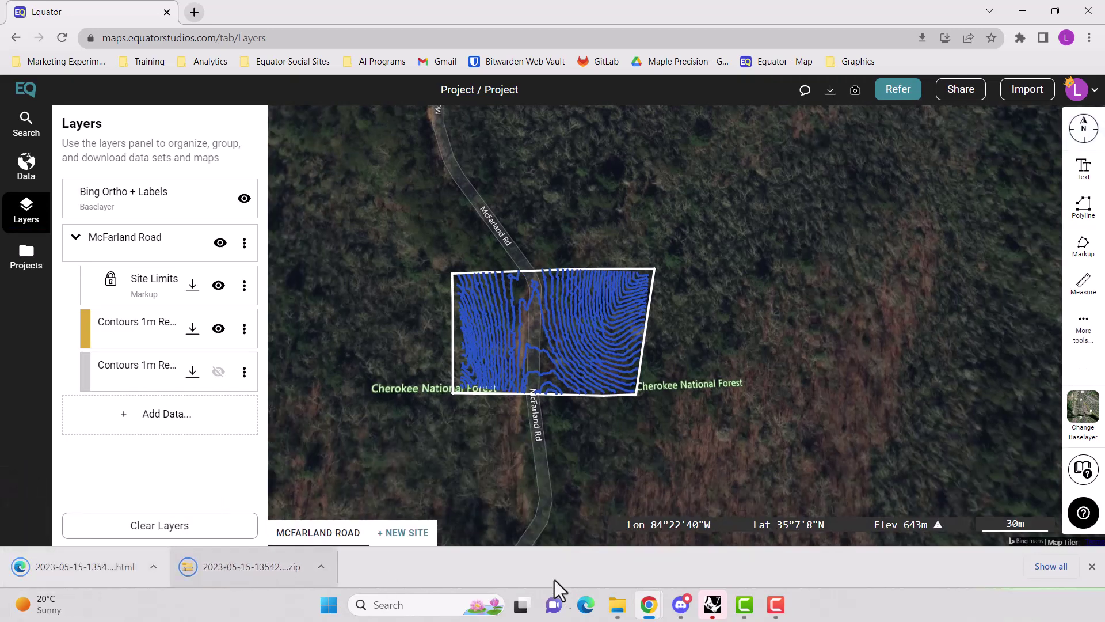
pyautogui.click(617, 605)
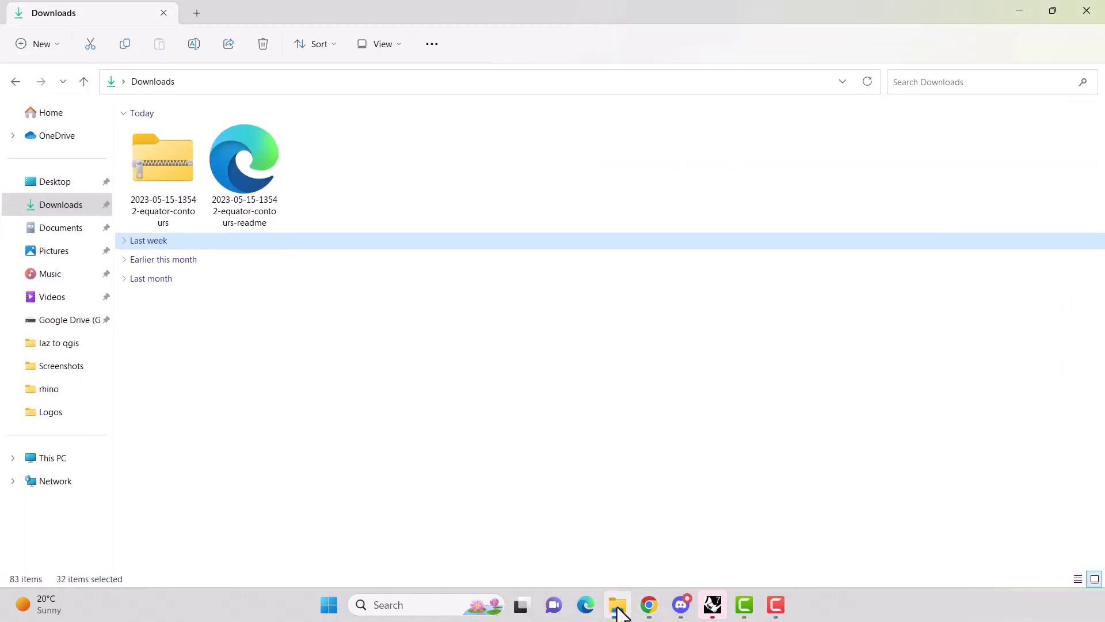
pyautogui.click(160, 167)
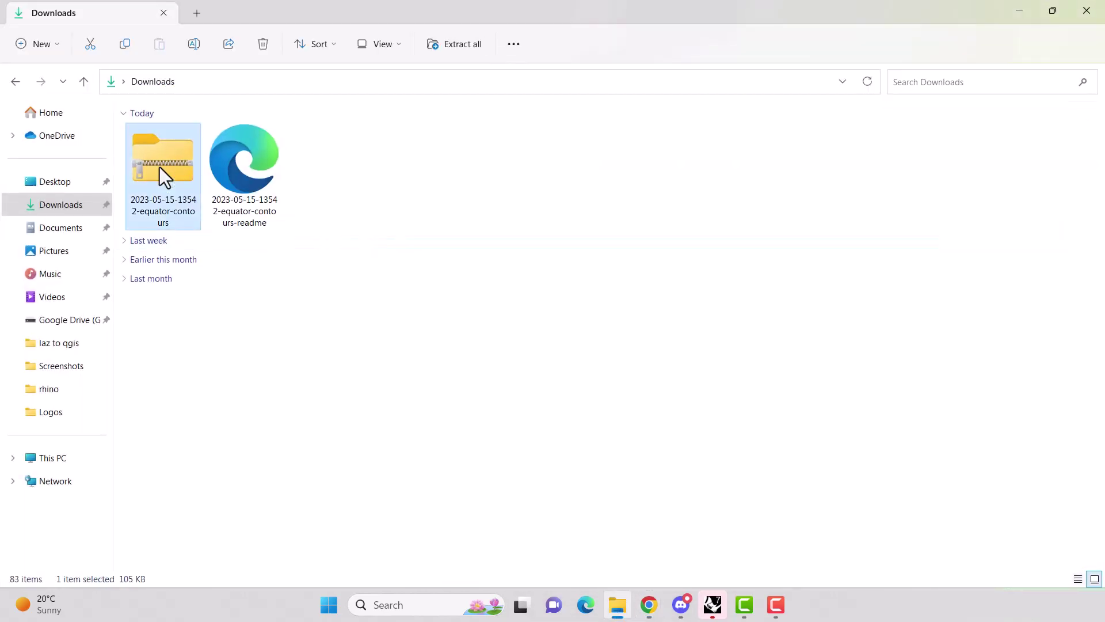
pyautogui.rightClick(160, 167)
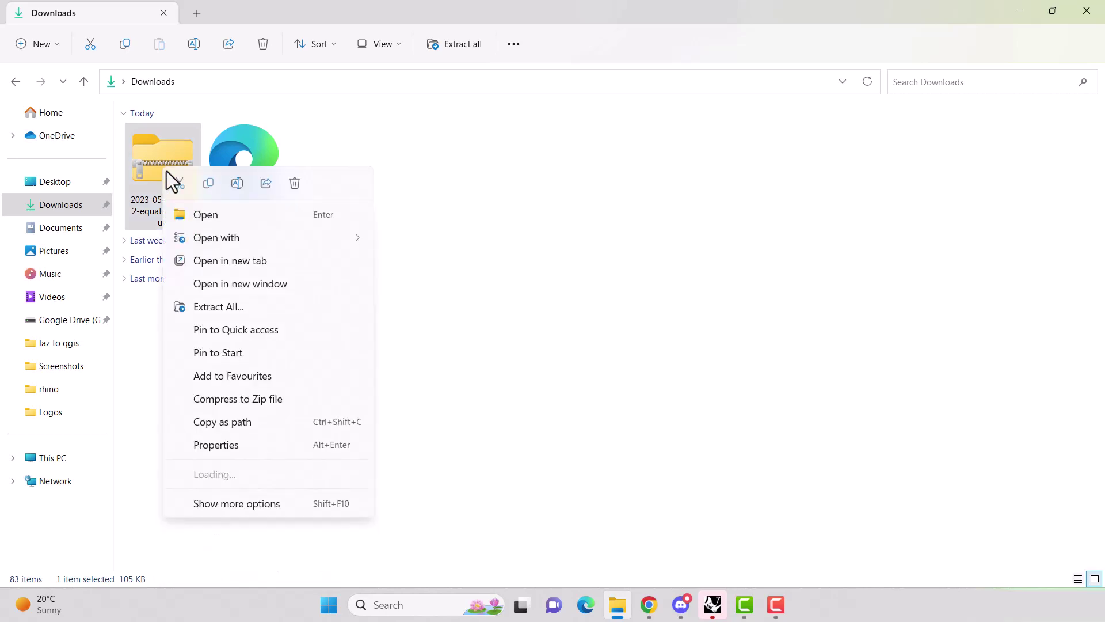
pyautogui.click(229, 309)
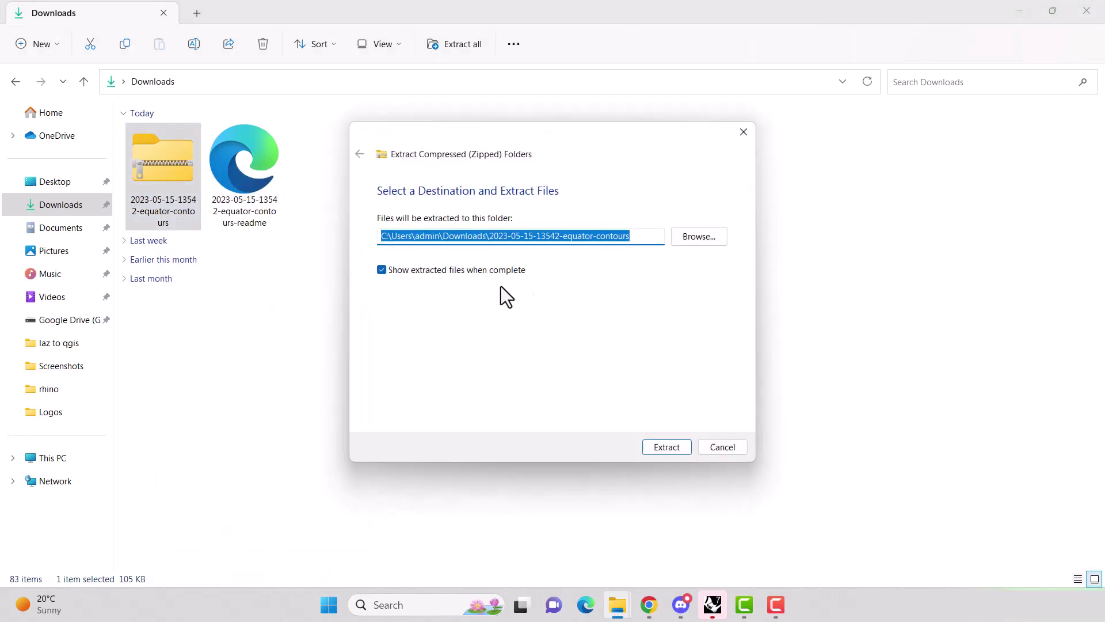
pyautogui.click(666, 447)
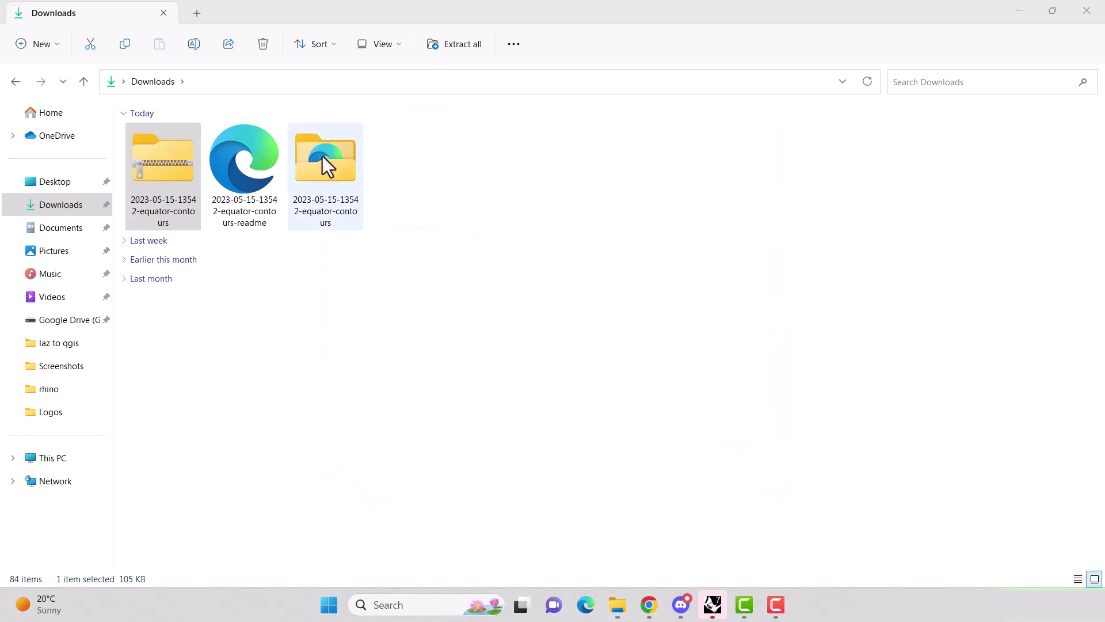
pyautogui.doubleClick(328, 168)
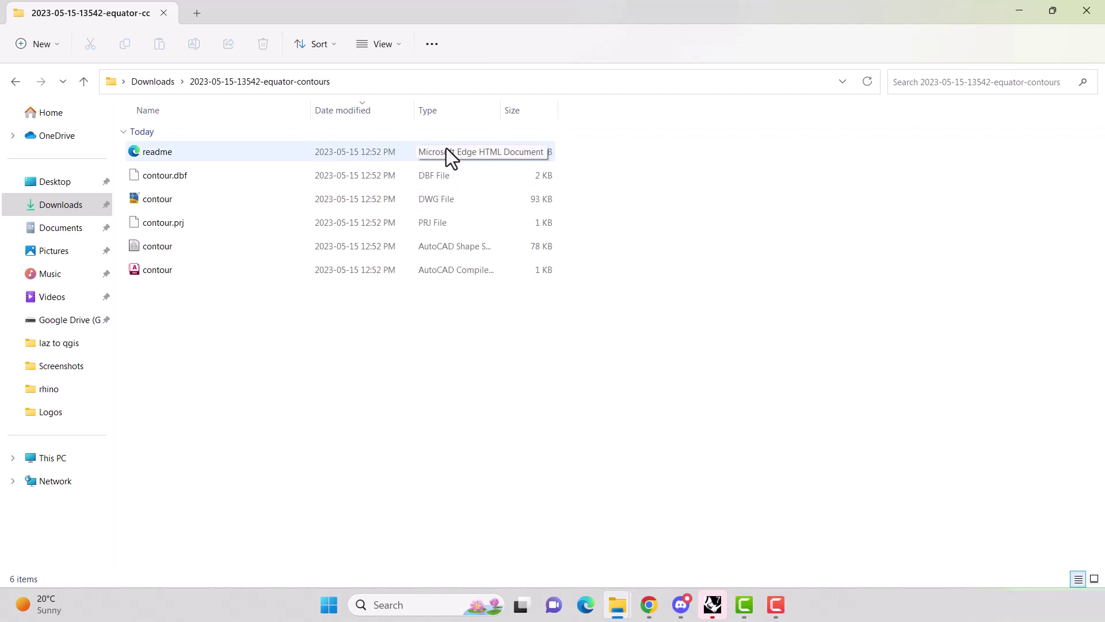
# - Review readme.html's NAD83(2011) / Tennessee (ftUS) reference details in Edge, then close it
pyautogui.click(396, 153)
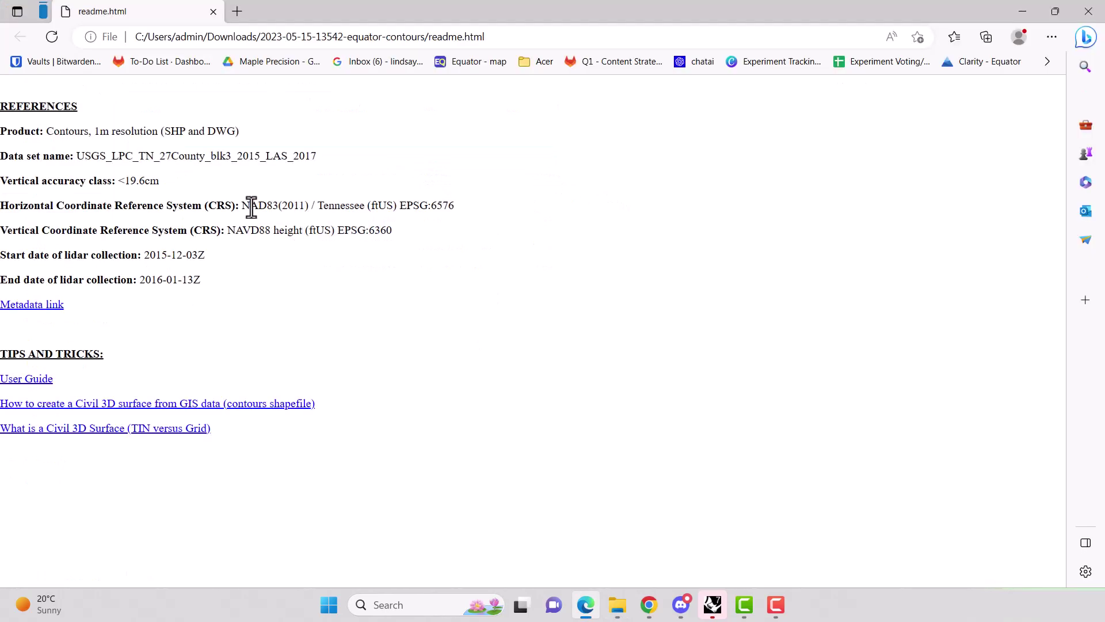
pyautogui.click(1088, 10)
# - Drag contour.dwg from the contours folder into Rhino, accept the import settings, and zoom out
pyautogui.moveTo(717, 615)
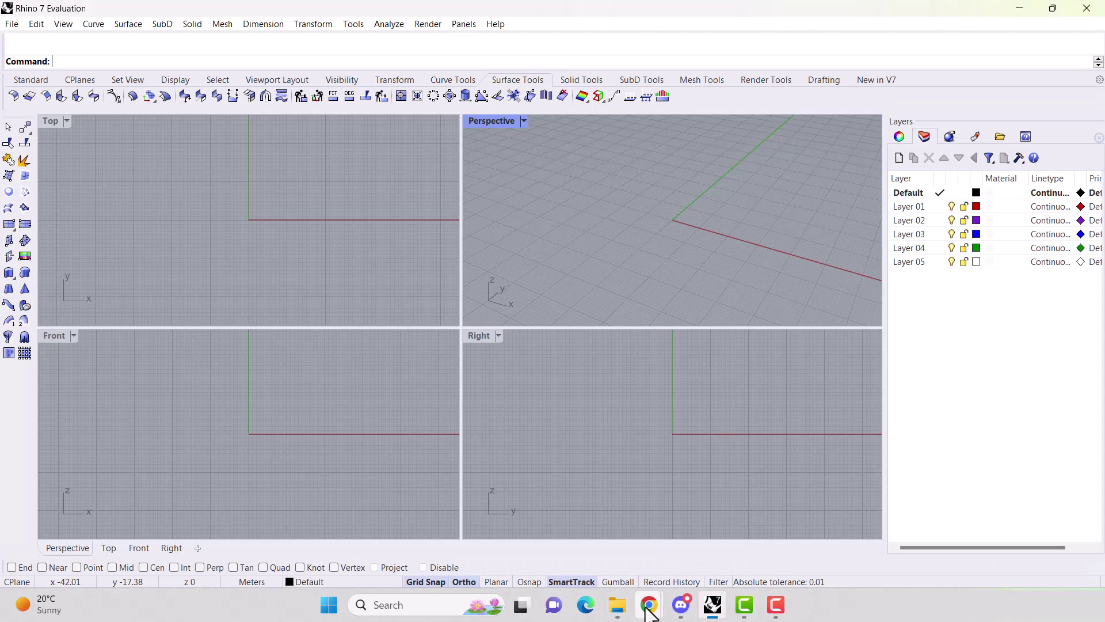
pyautogui.moveTo(617, 607)
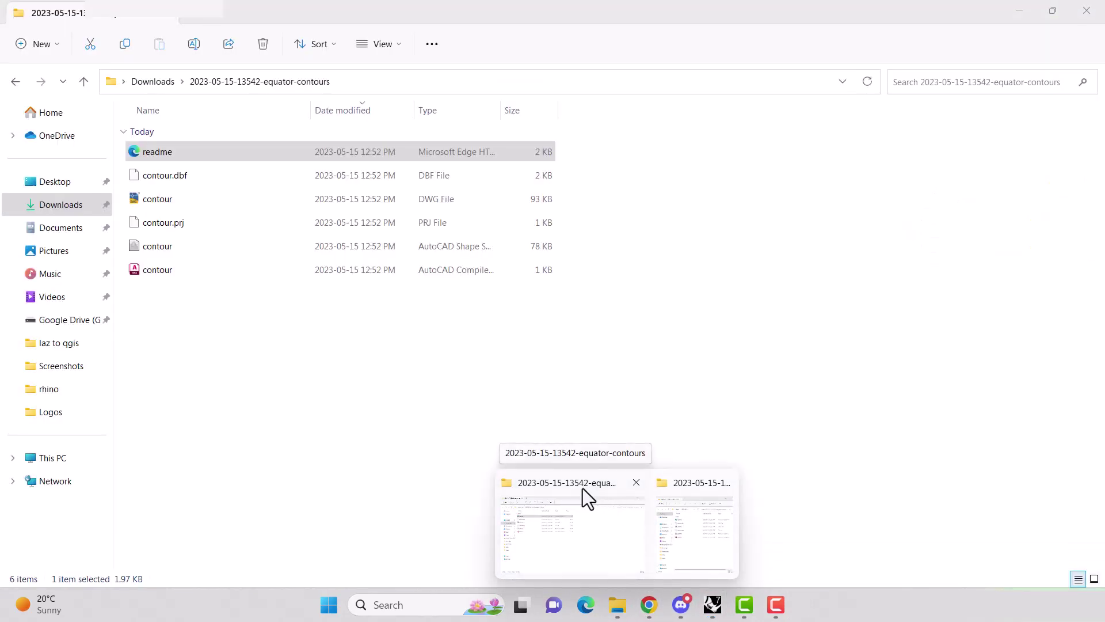
pyautogui.click(583, 488)
pyautogui.moveTo(604, 6); pyautogui.dragTo(777, 47)
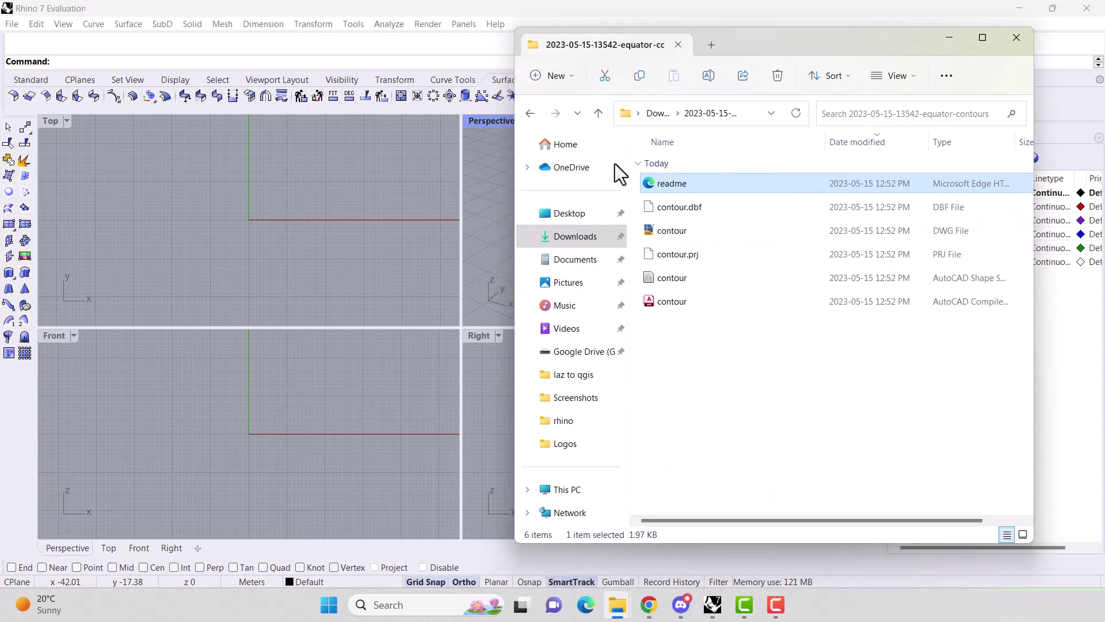
pyautogui.click(683, 230)
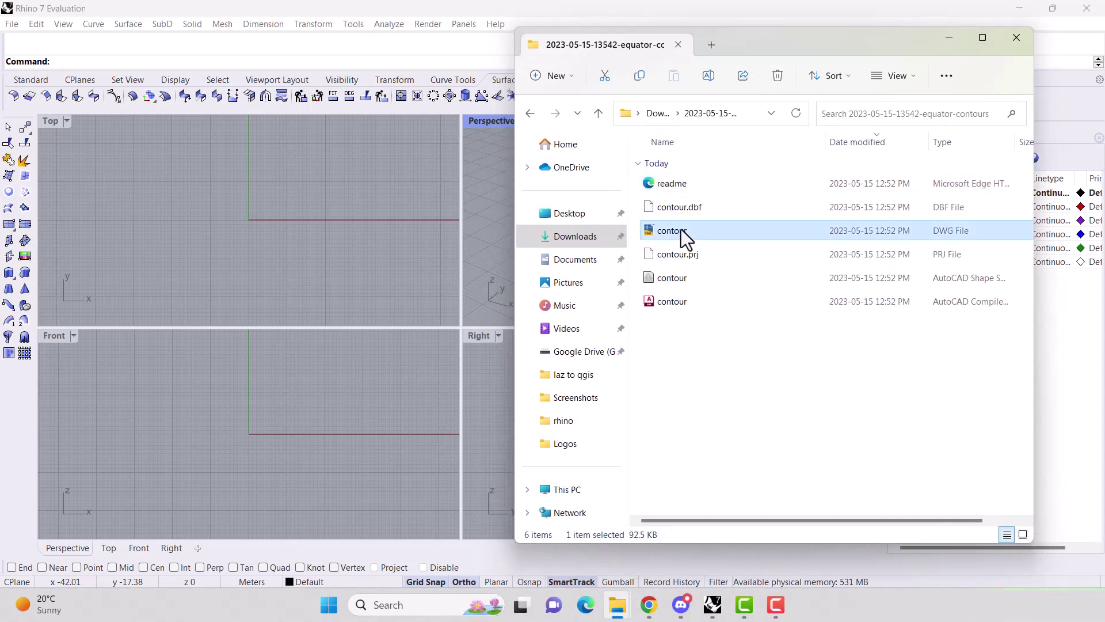
pyautogui.moveTo(682, 229); pyautogui.dragTo(318, 250)
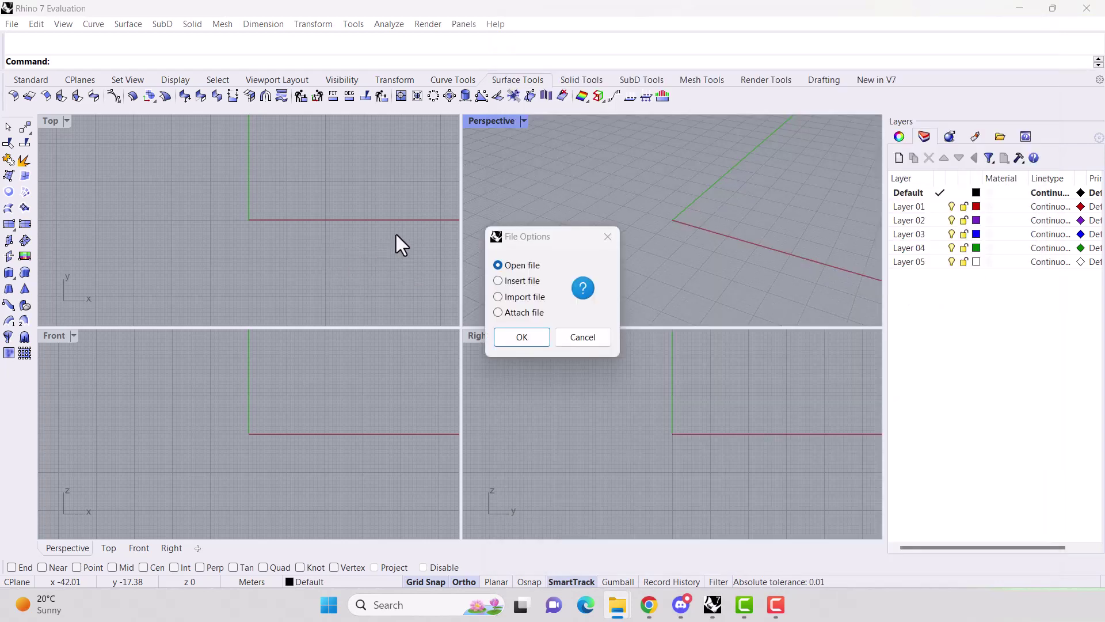
pyautogui.click(521, 337)
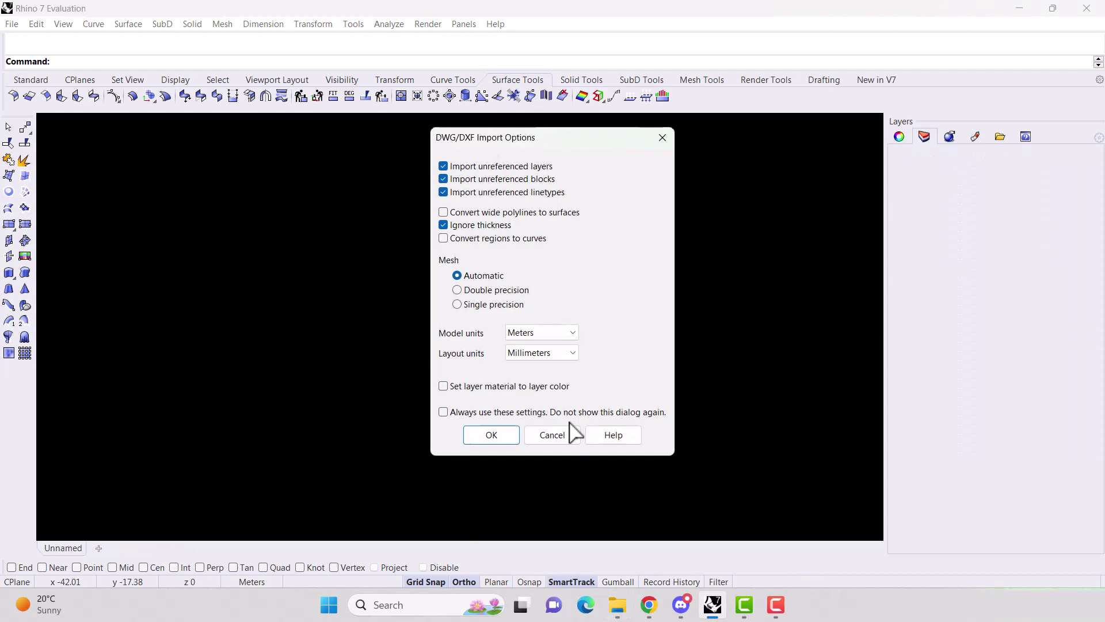
pyautogui.click(499, 435)
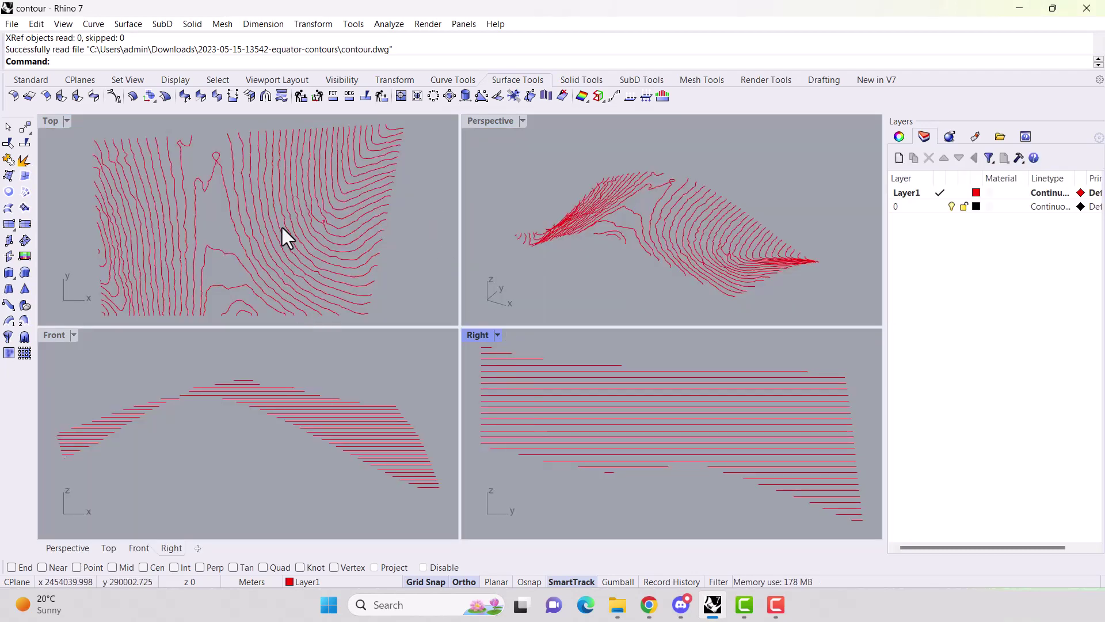
pyautogui.scroll(-2, 278, 209)
pyautogui.scroll(-1, 278, 209)
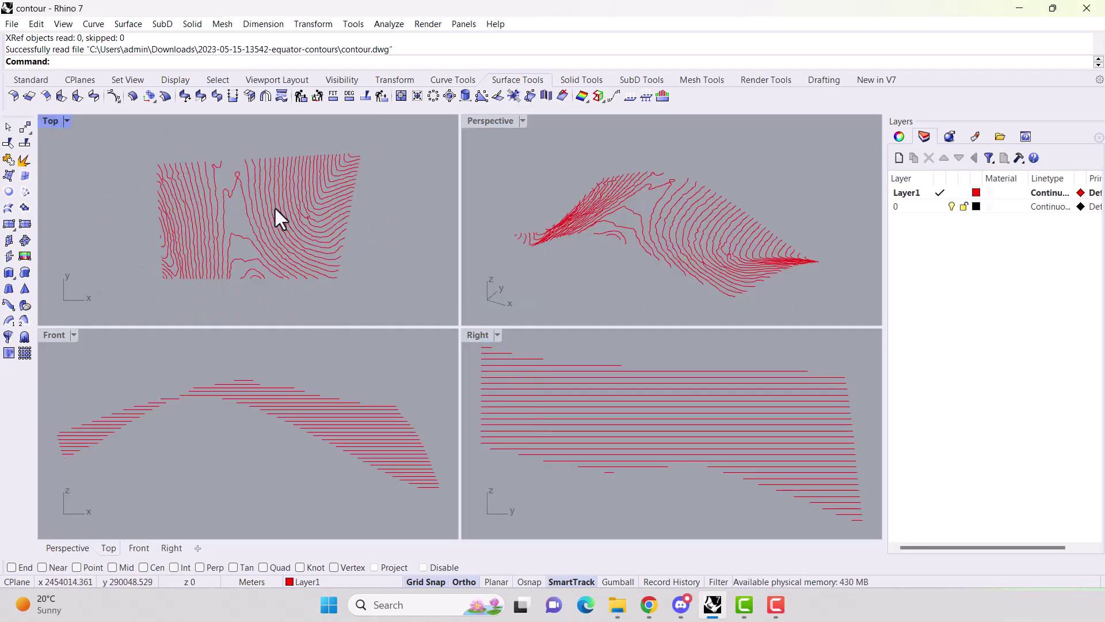
# - Extract 3106 points from all 50 contour curves with ExtractPt, then start Patch
pyautogui.moveTo(123, 146); pyautogui.dragTo(379, 292)
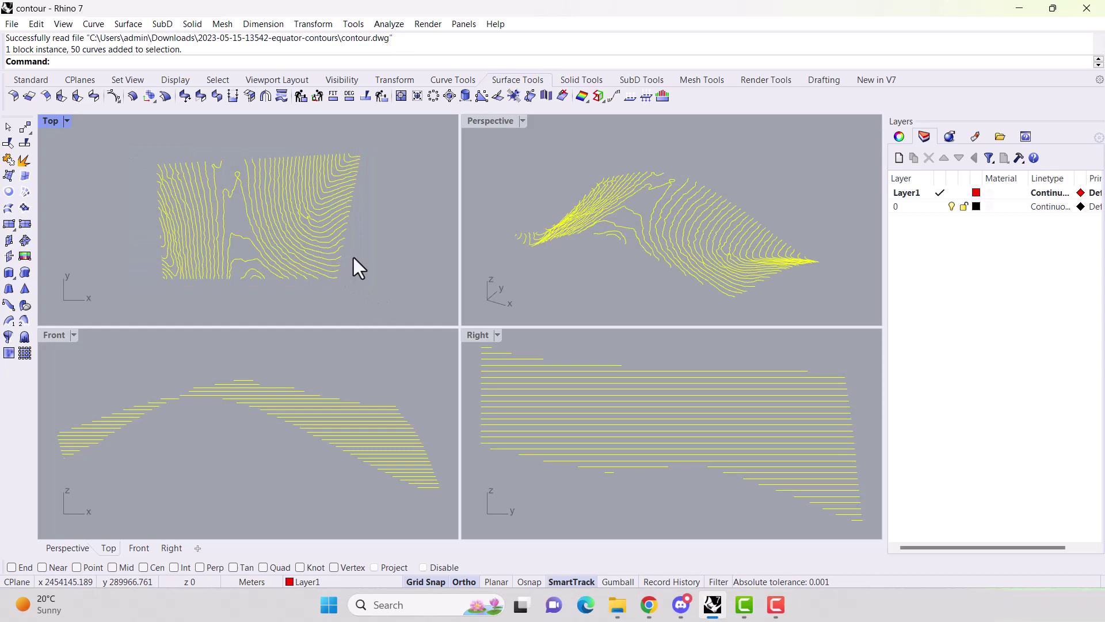
pyautogui.write('ExtractPt')
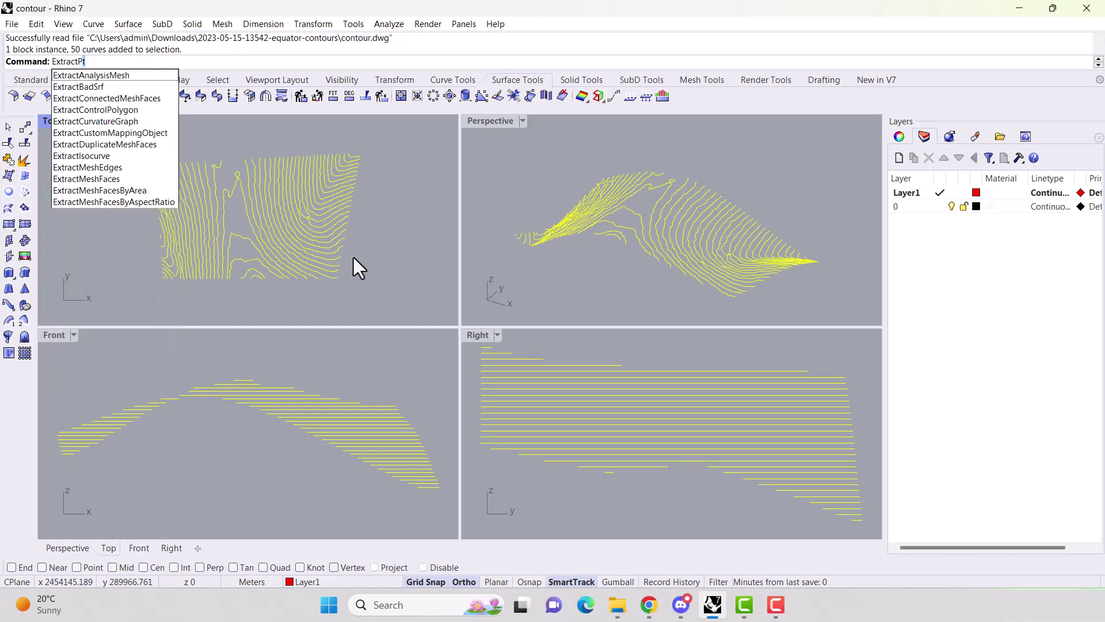
pyautogui.press('Return')
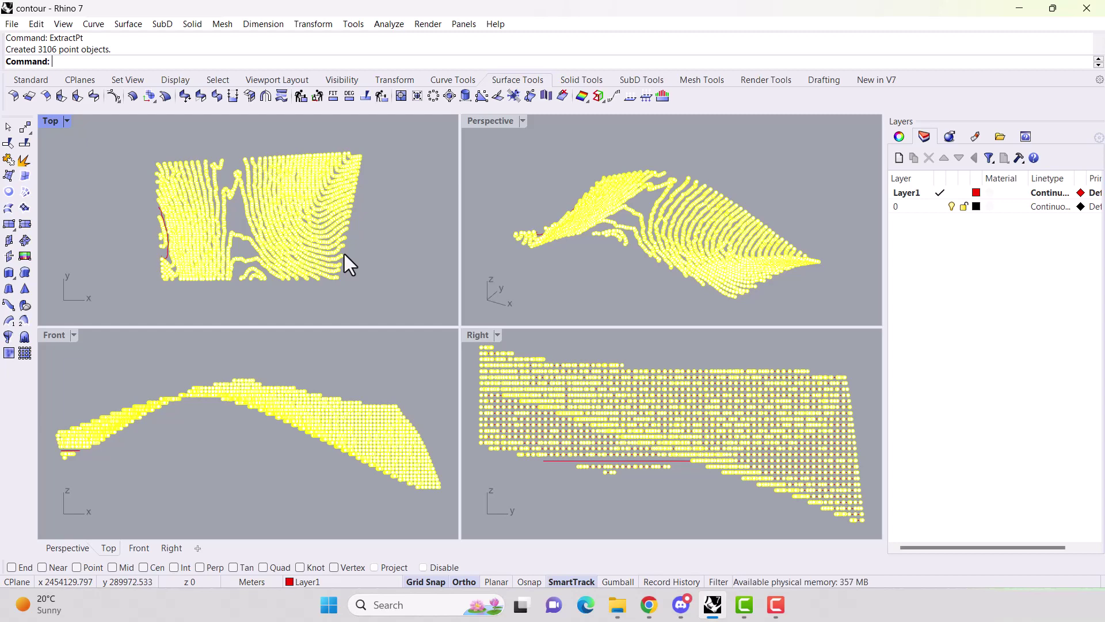
pyautogui.write('Patch')
pyautogui.press('Return')
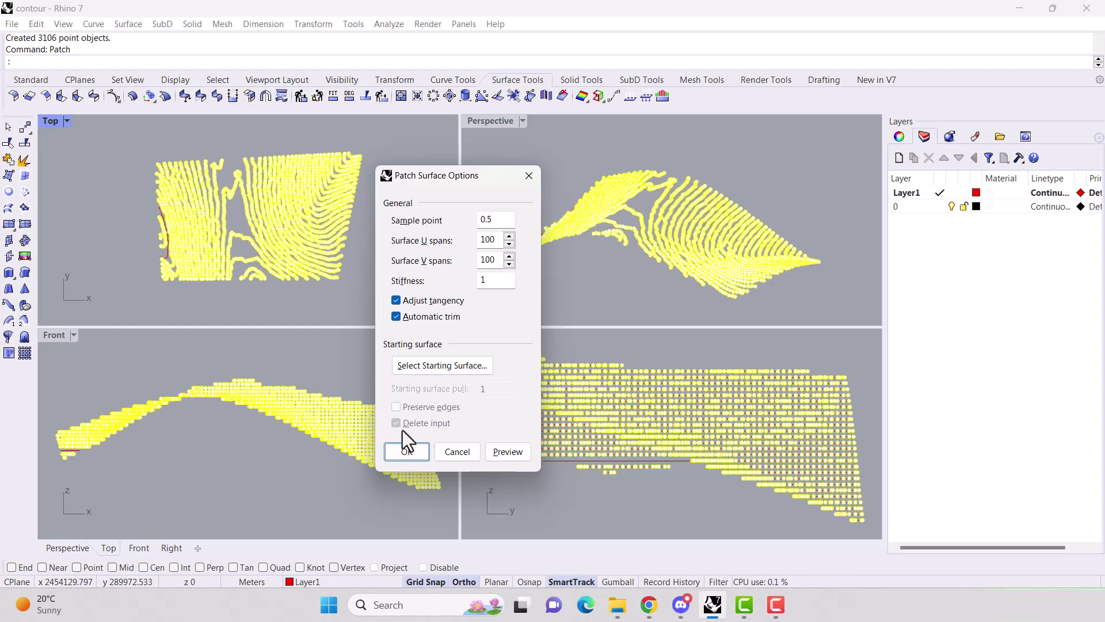
# - Build the patch with sample point spacing 0.5, 100 U and V spans, and stiffness 1
pyautogui.click(407, 453)
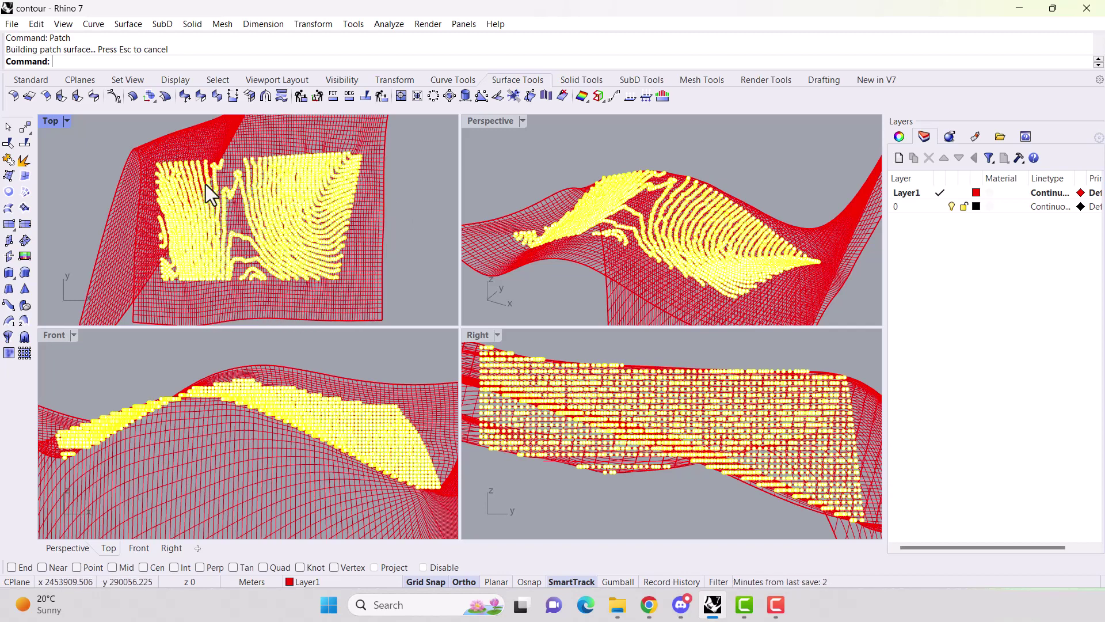
# - Draw a rectangle in Top view from the contours' upper-left to lower-right corner
pyautogui.click(43, 84)
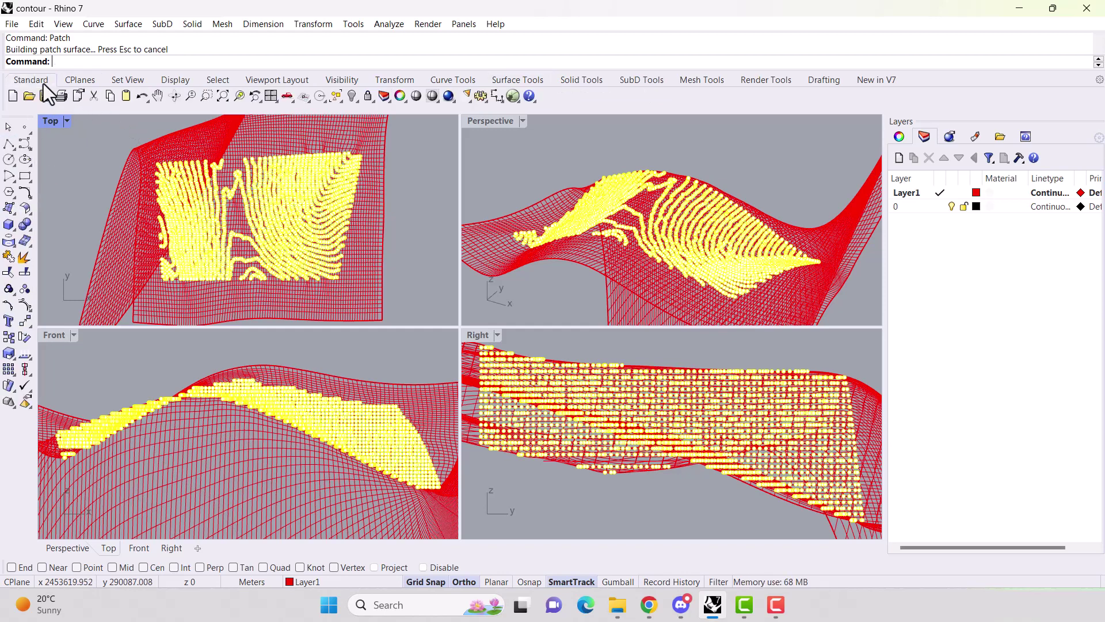
pyautogui.click(24, 176)
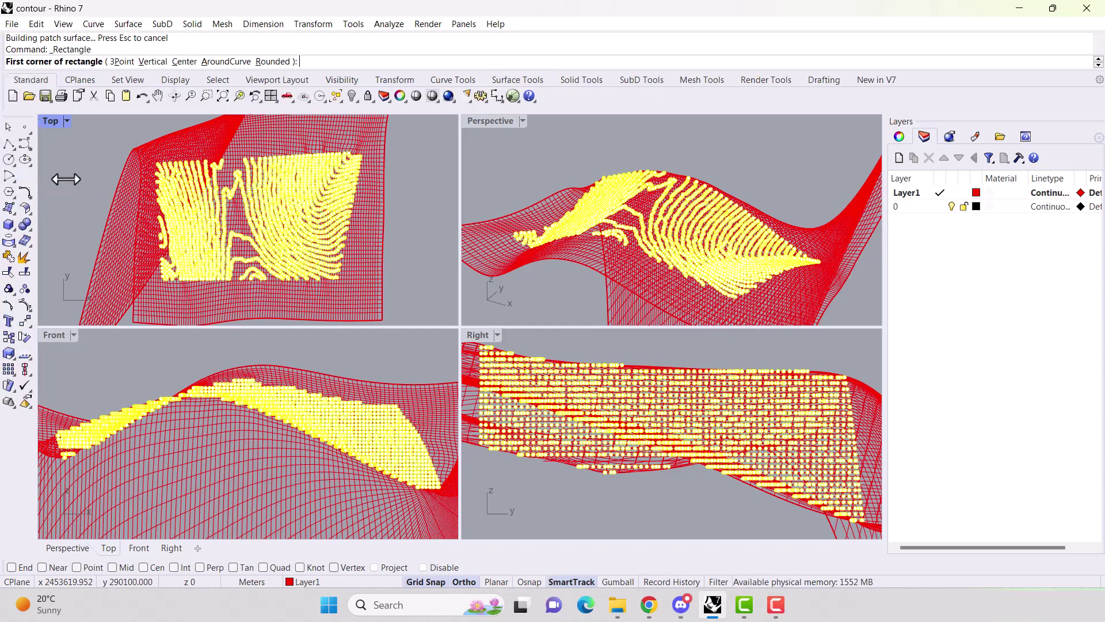
pyautogui.click(169, 174)
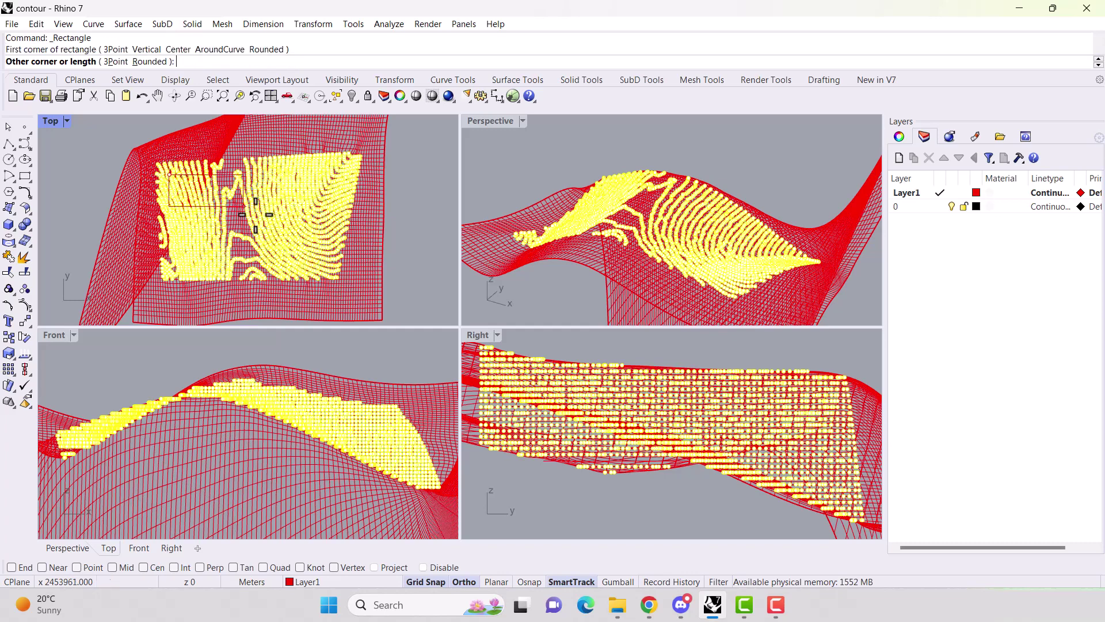
pyautogui.click(340, 273)
# - Trim the patch surface with the rectangle, removing the part outside it
pyautogui.click(536, 392)
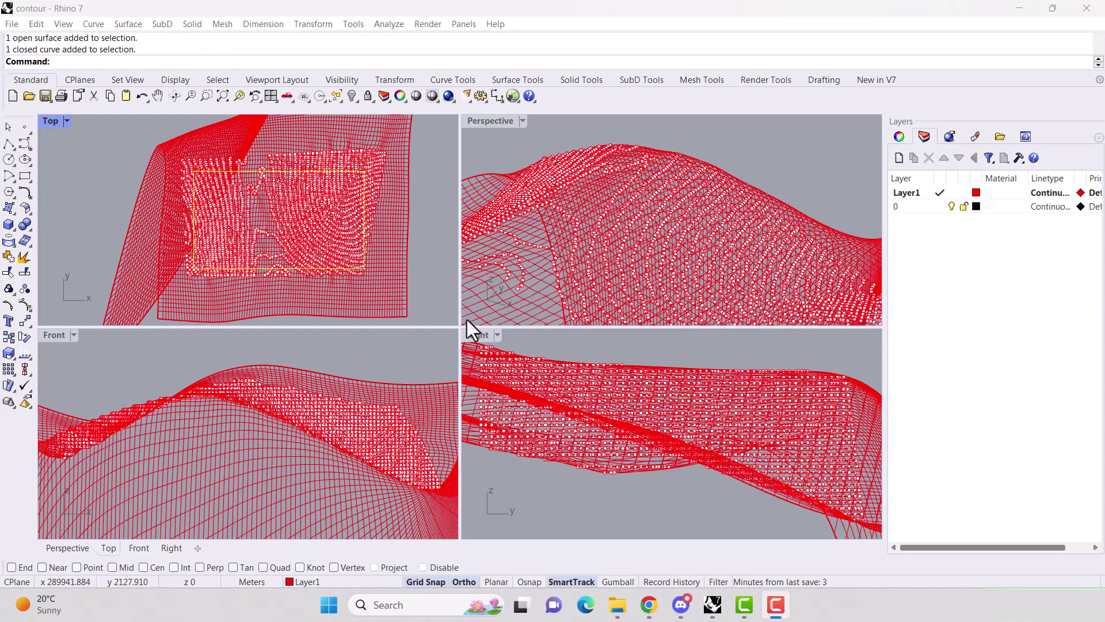
pyautogui.click(87, 62)
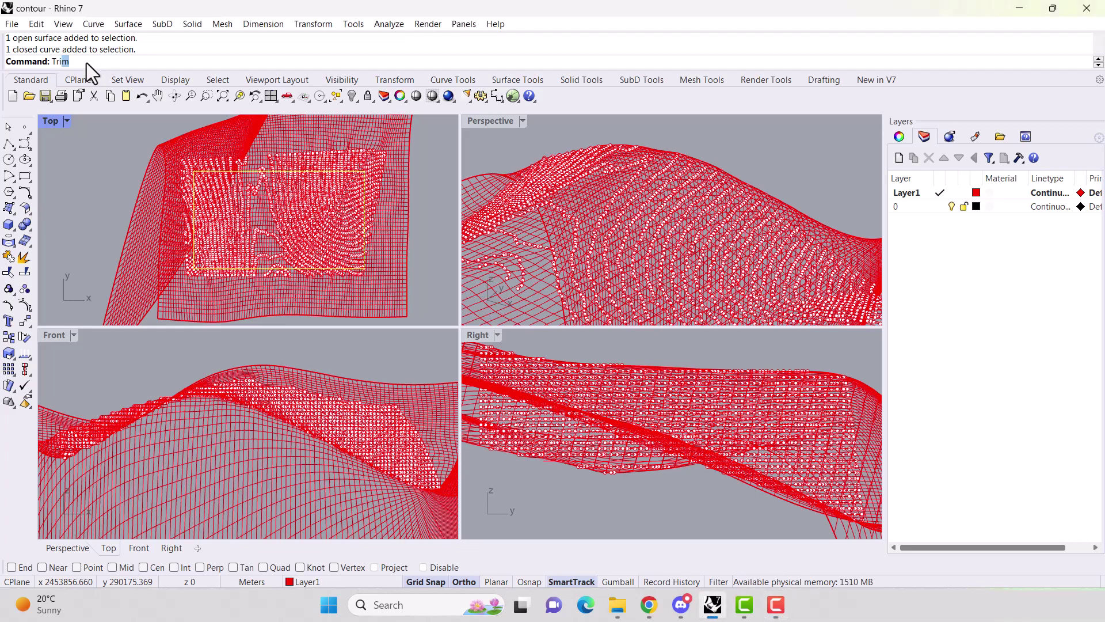
pyautogui.write('Tr')
pyautogui.press('Return')
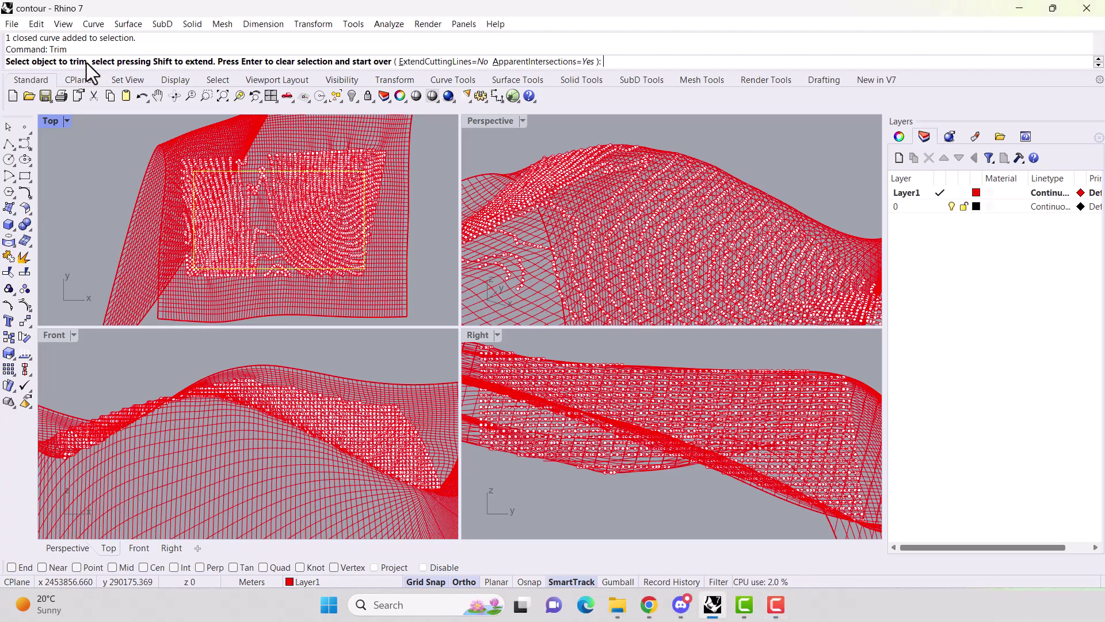
pyautogui.click(200, 305)
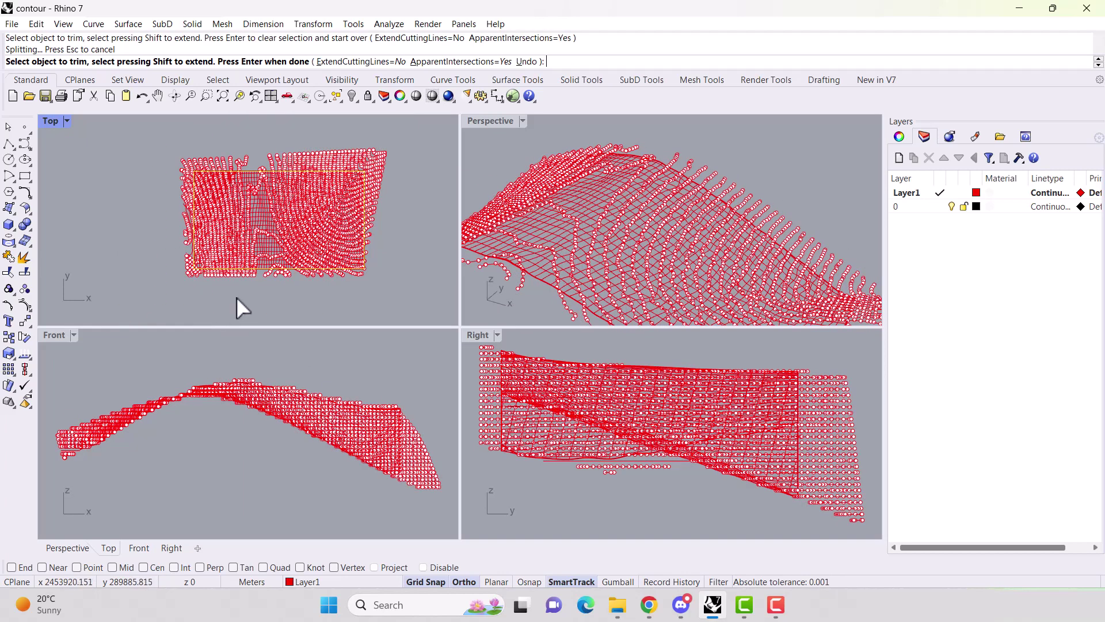
# - Maximize the Perspective viewport to fill the window
pyautogui.click(523, 122)
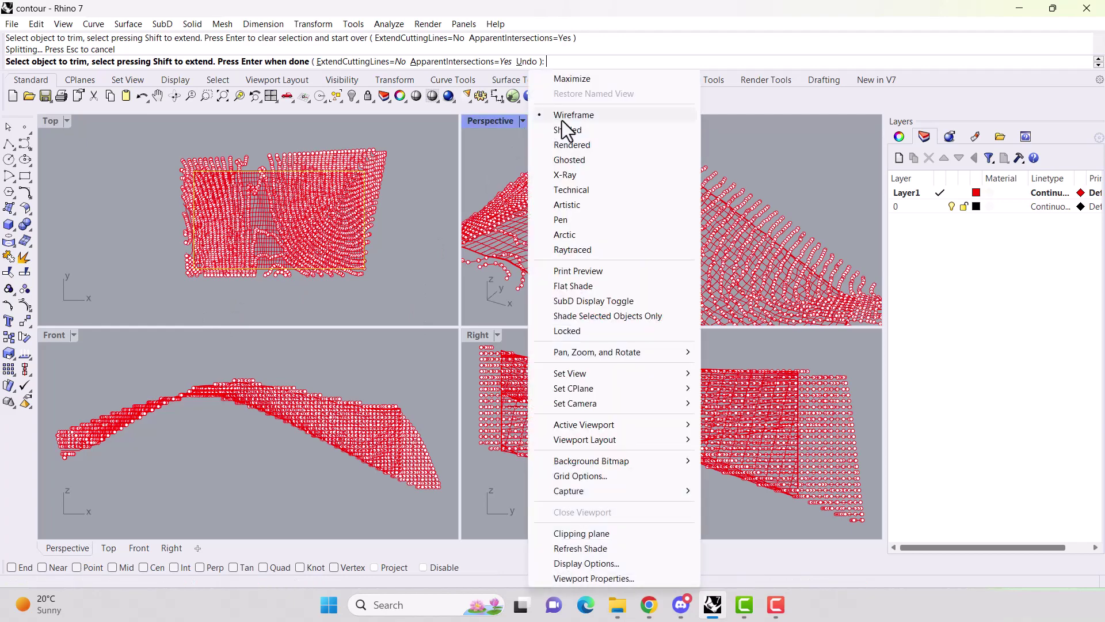
pyautogui.click(576, 79)
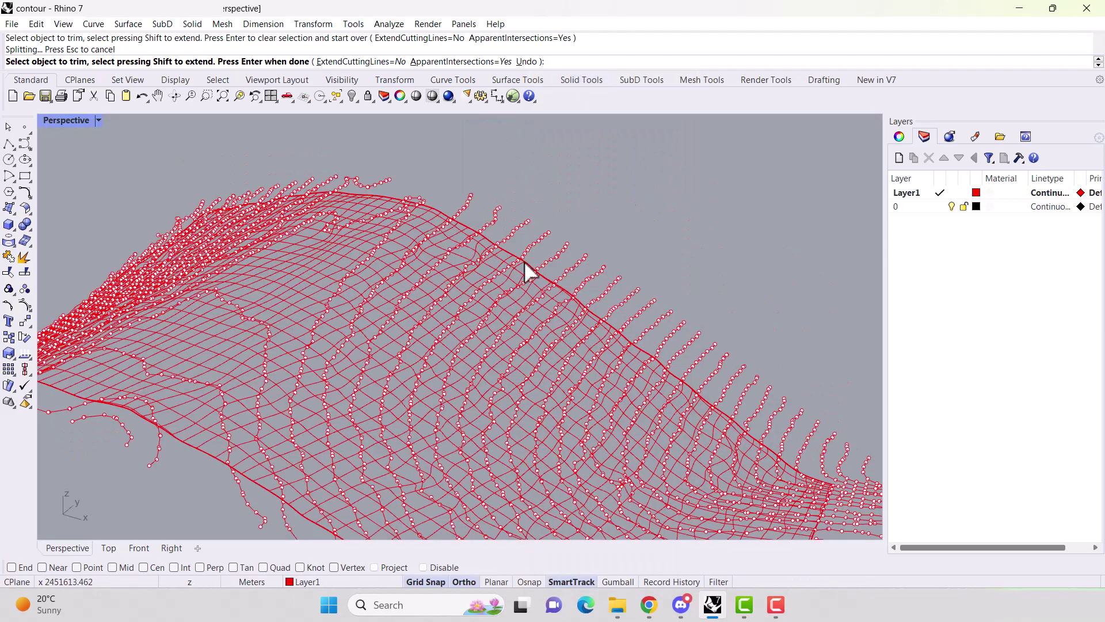
pyautogui.scroll(-3, 308, 326)
pyautogui.scroll(4, 299, 301)
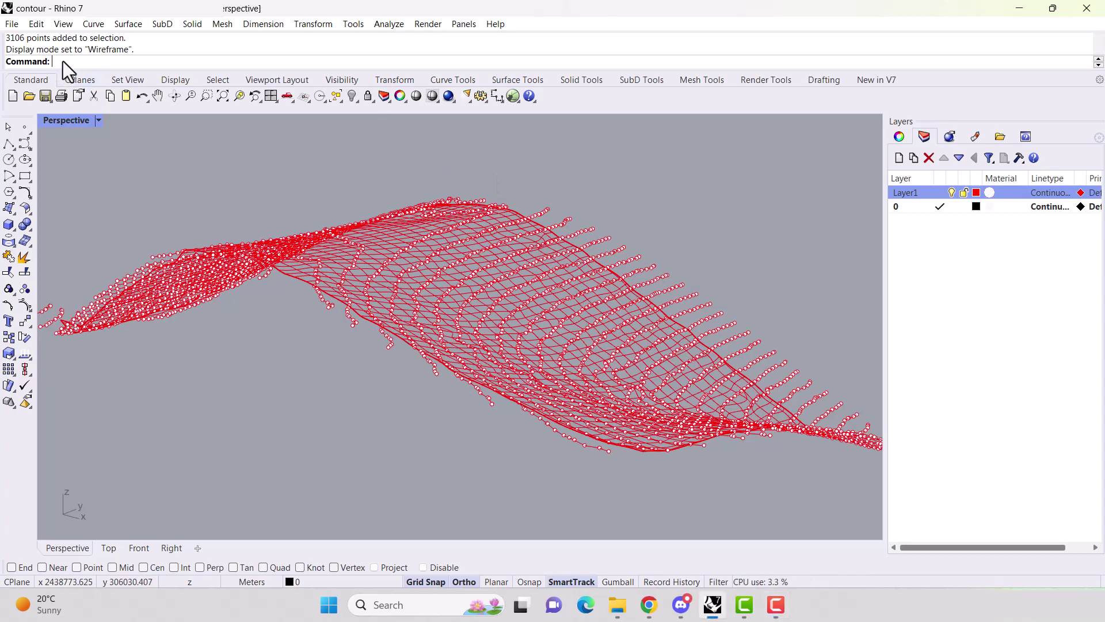
# - Select all 3106 extracted points with SelPt and delete them
pyautogui.write('Sel')
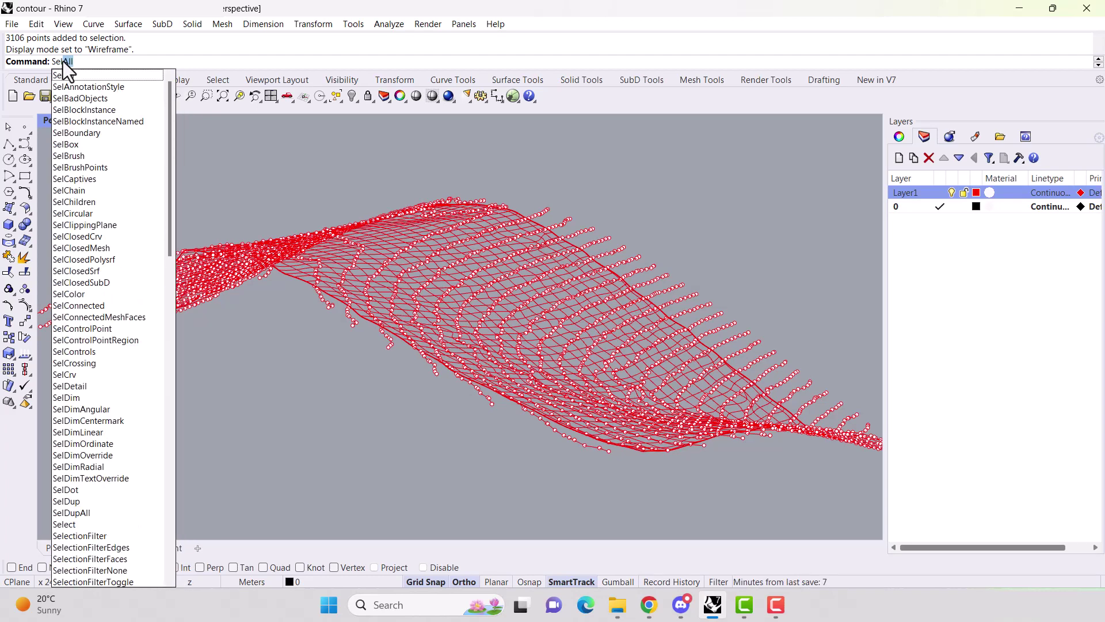
pyautogui.write('Pt')
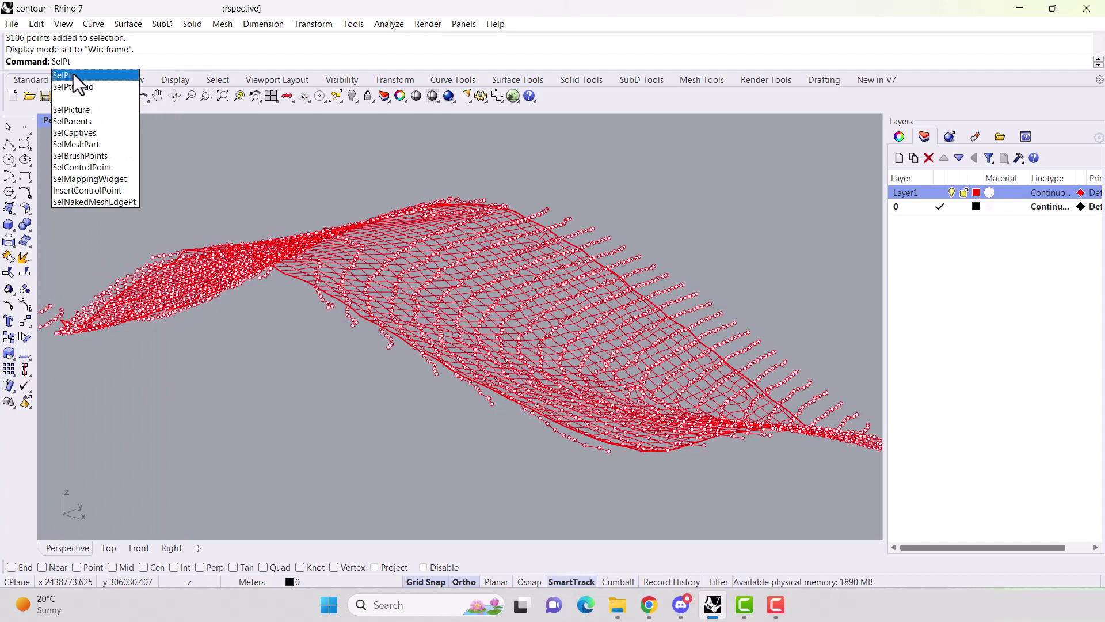
pyautogui.click(73, 74)
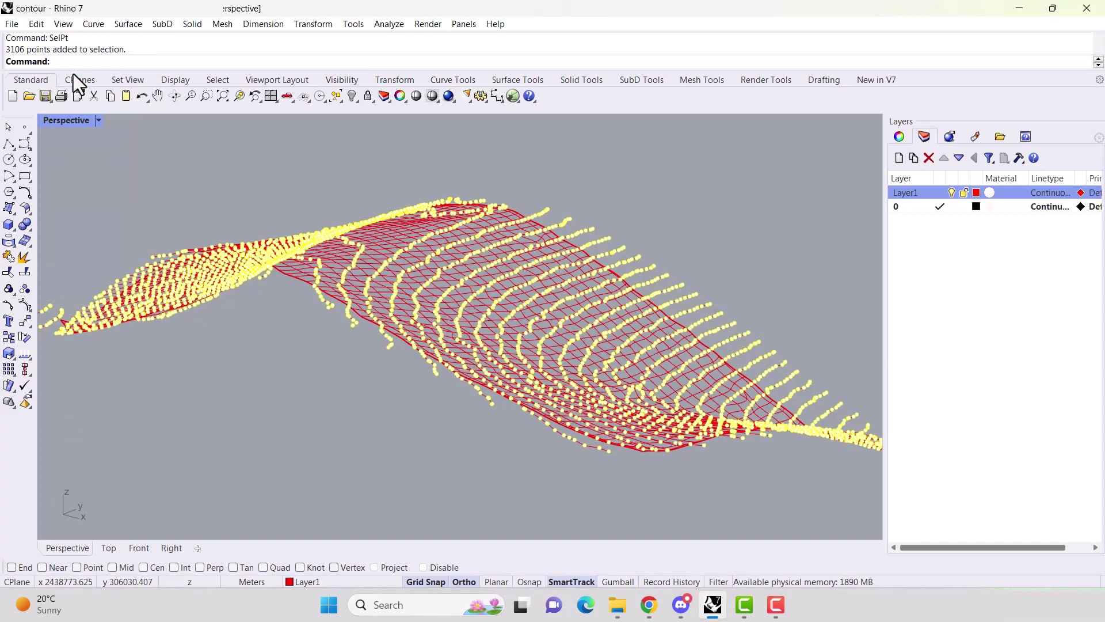
pyautogui.press('Delete')
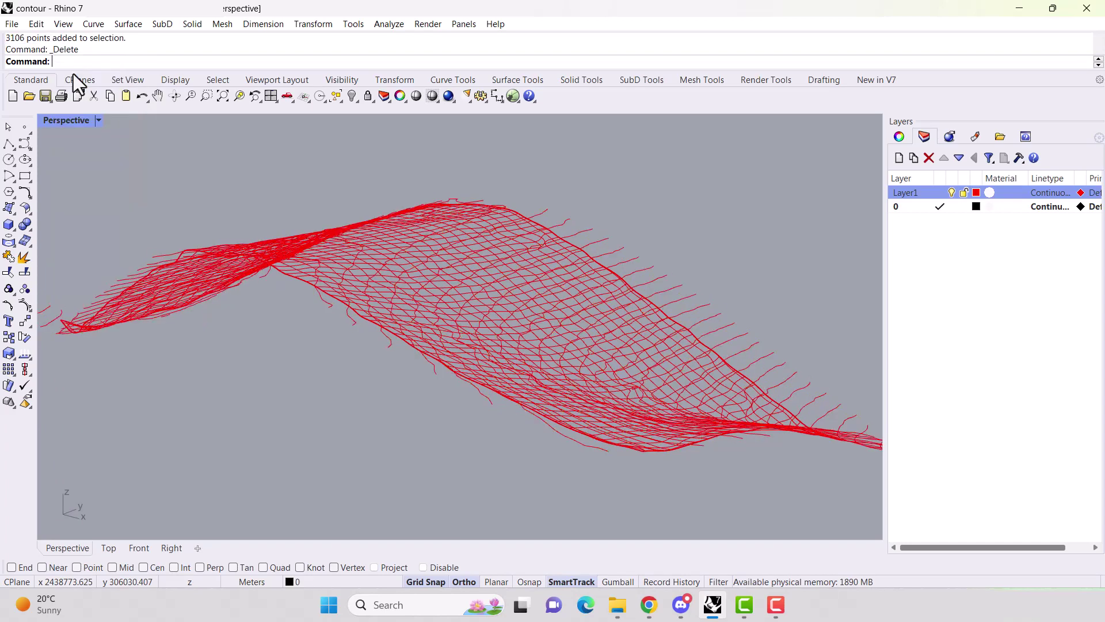
# - Switch Perspective to Rendered display mode and orbit around the shaded terrain surface
pyautogui.click(64, 24)
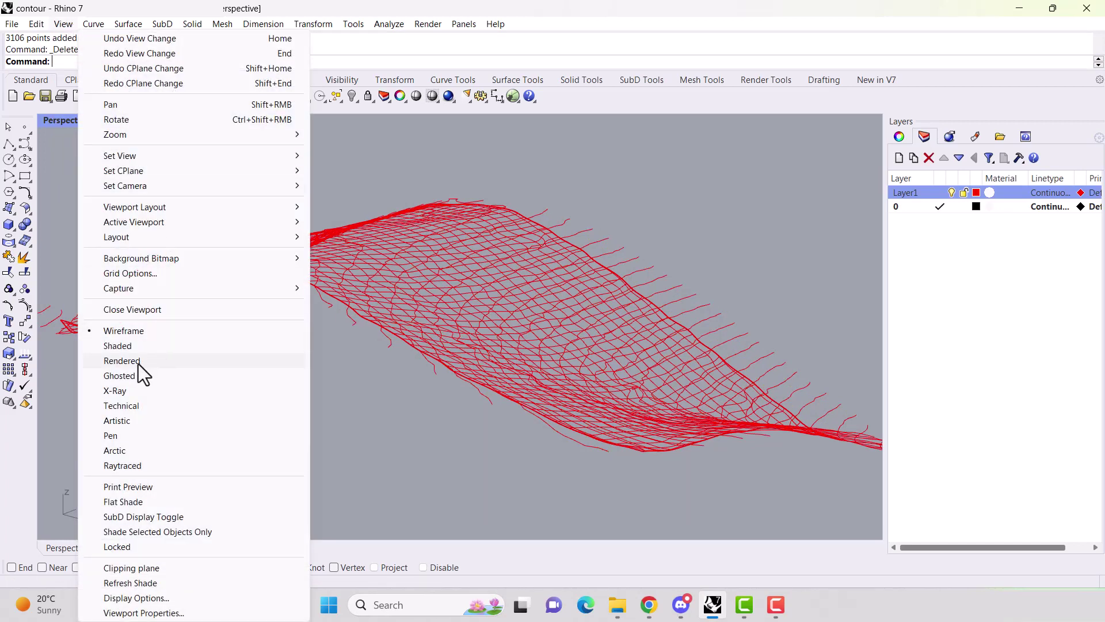
pyautogui.click(138, 361)
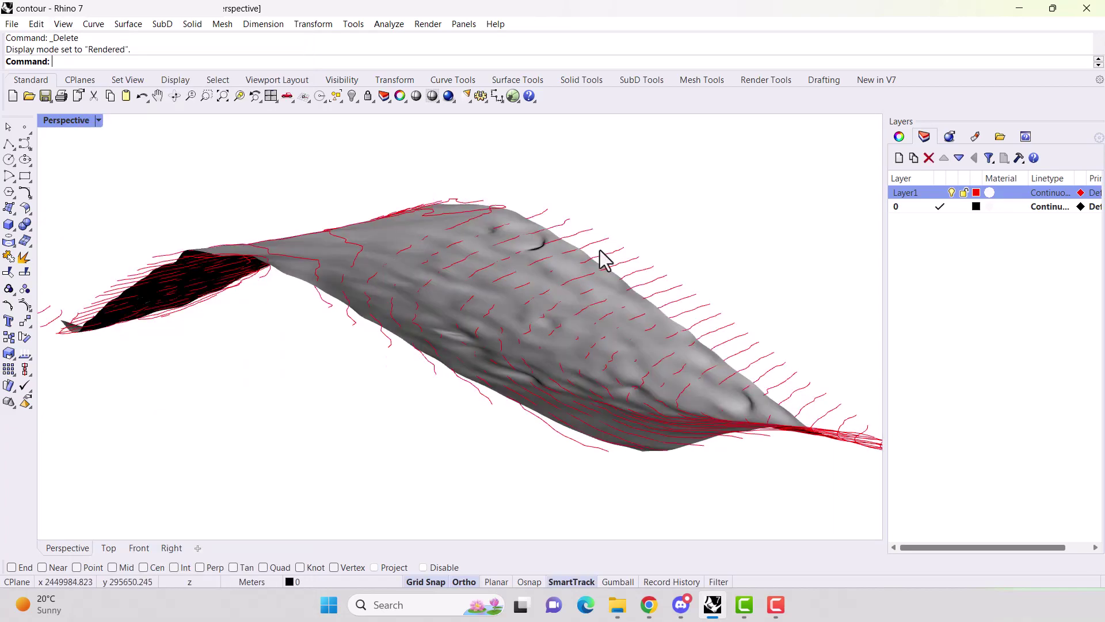
pyautogui.moveTo(657, 252); pyautogui.dragTo(333, 239, button='right')
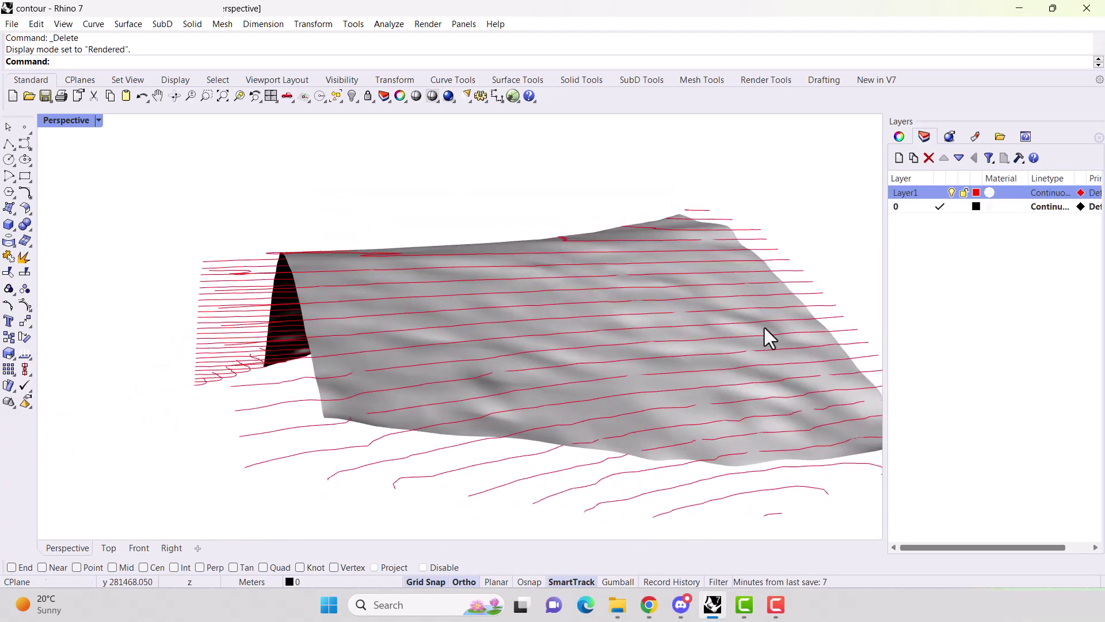
pyautogui.moveTo(767, 335); pyautogui.dragTo(623, 359, button='right')
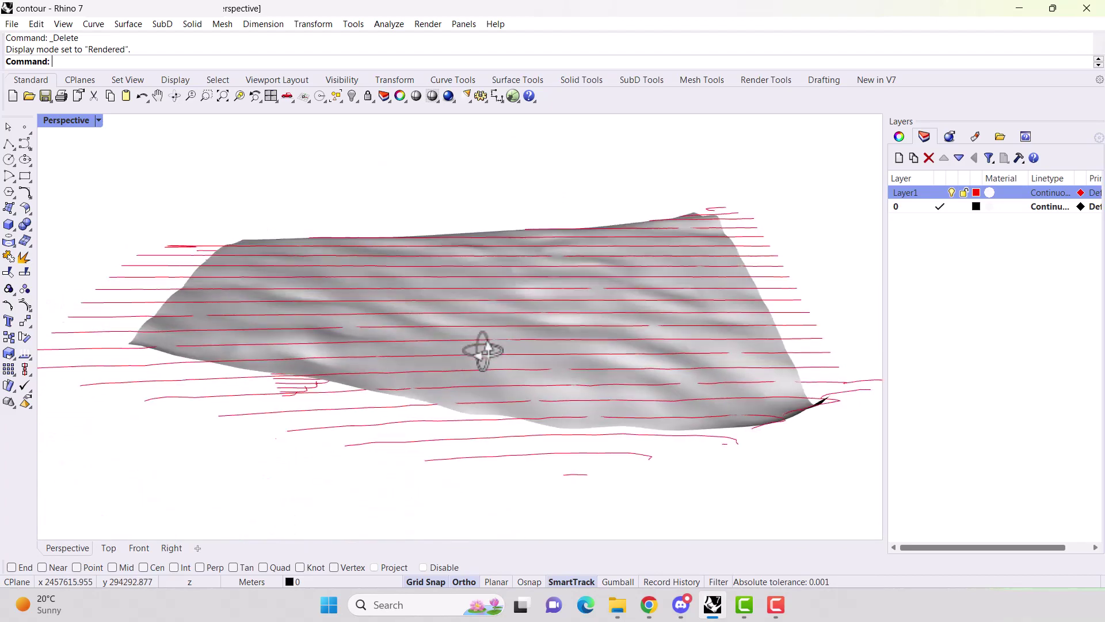